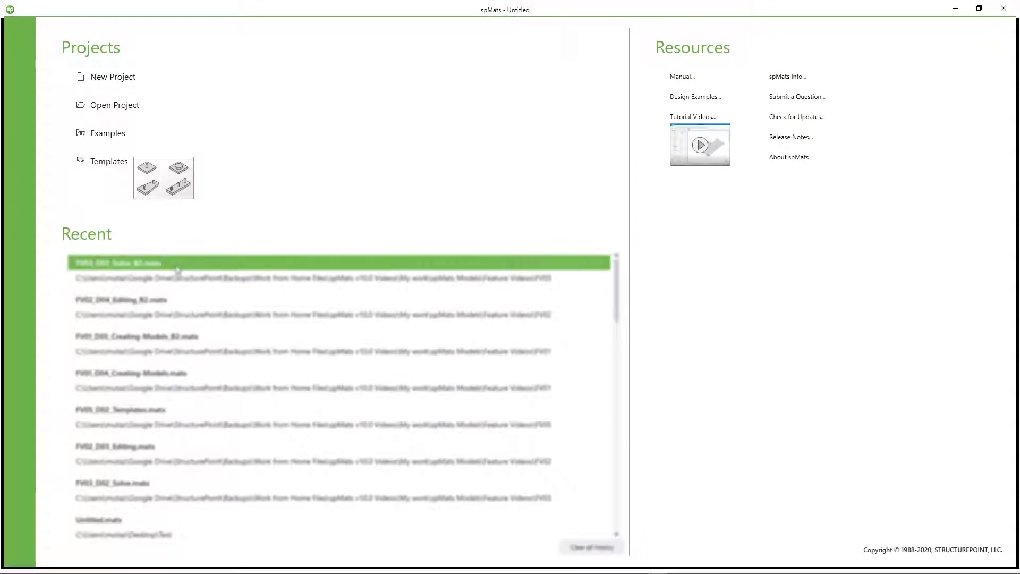
Open the most recent project, show displacement contours, and open its 61-page report in Reporter.
left_click(177, 265)
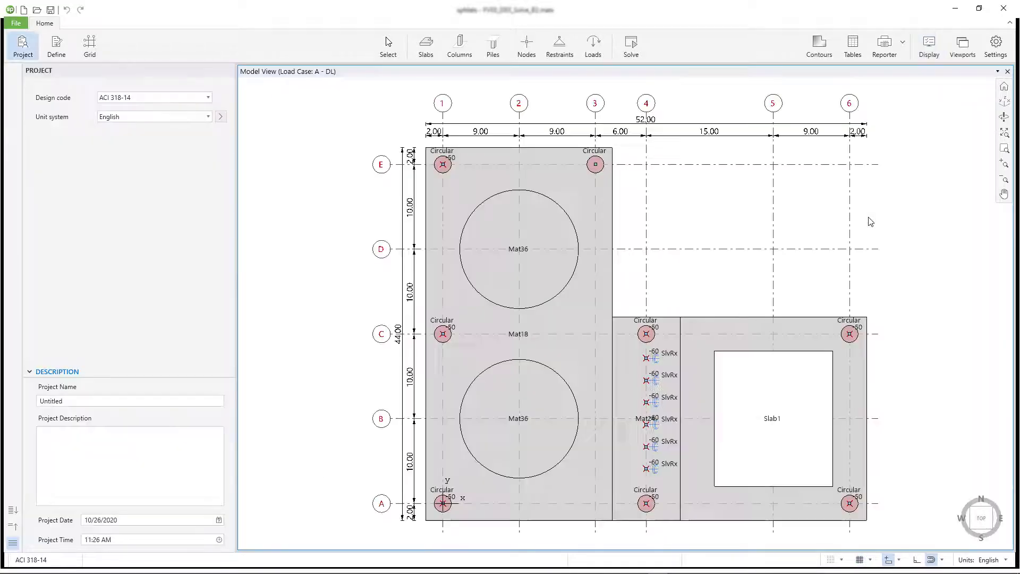
left_click(827, 52)
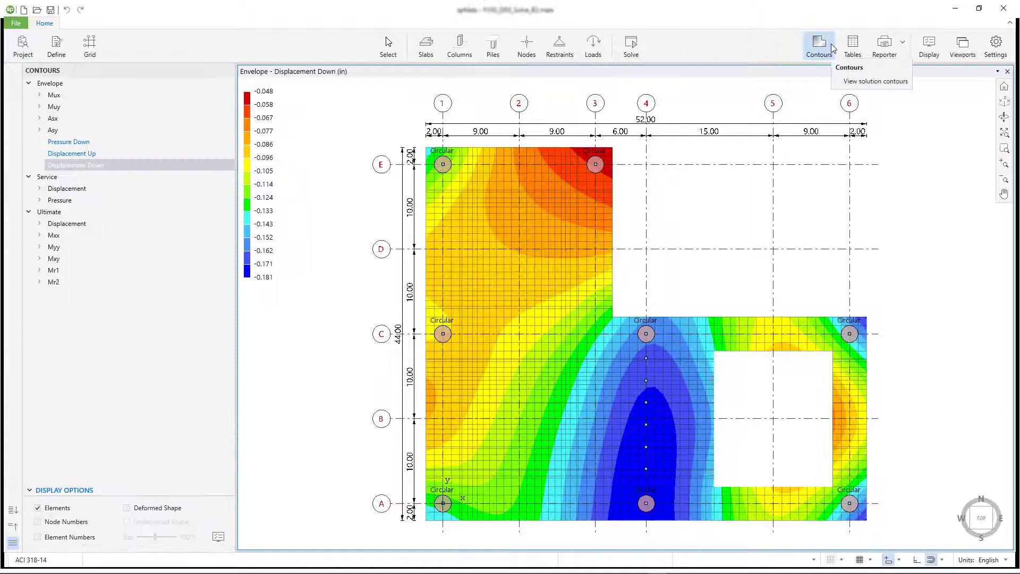
left_click(897, 50)
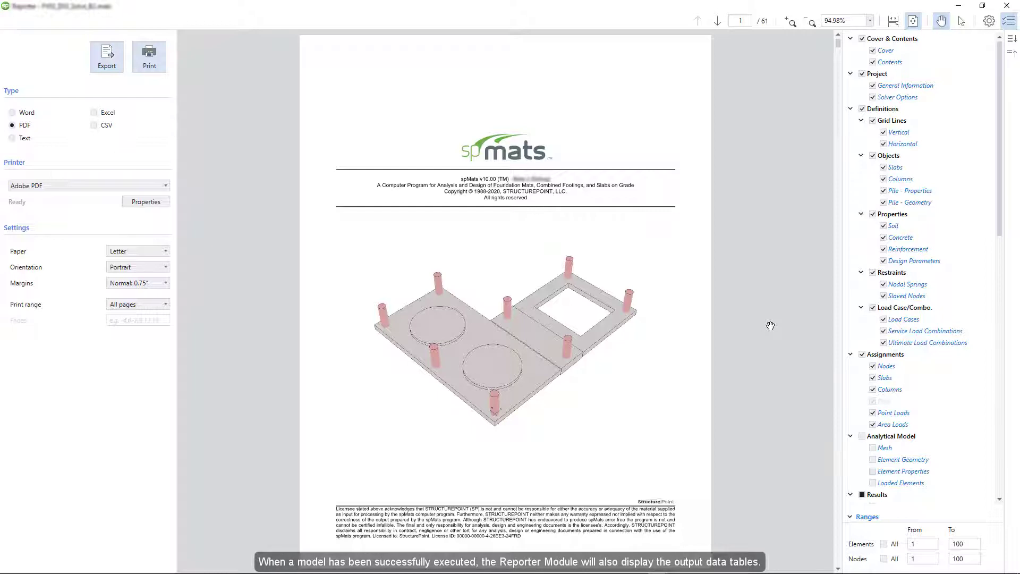
Browse the report's Project, Restraints, Extrude 3D view and Loads - Case B - LL pages.
scroll(771, 326, "down", 3)
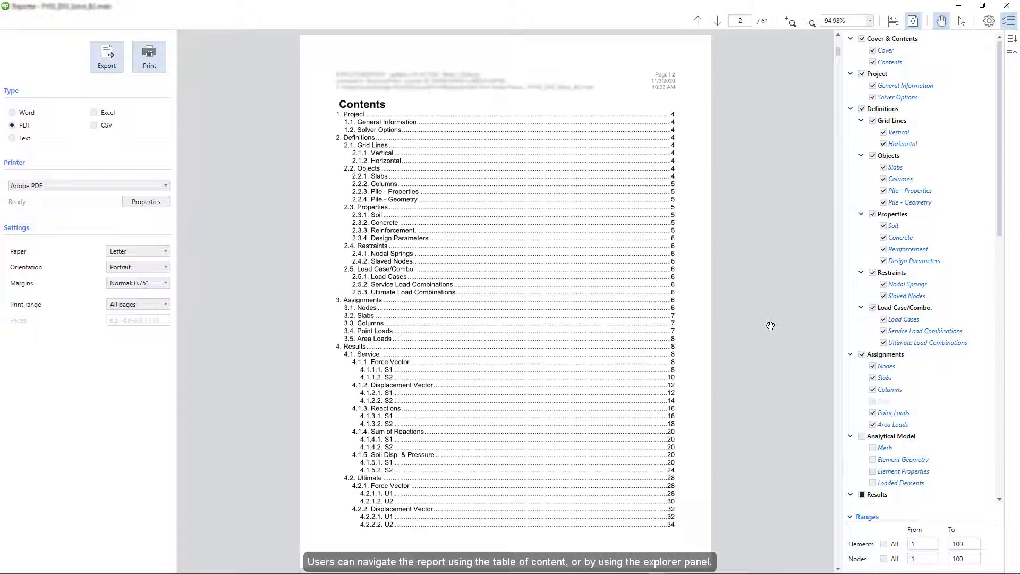
left_click(373, 176)
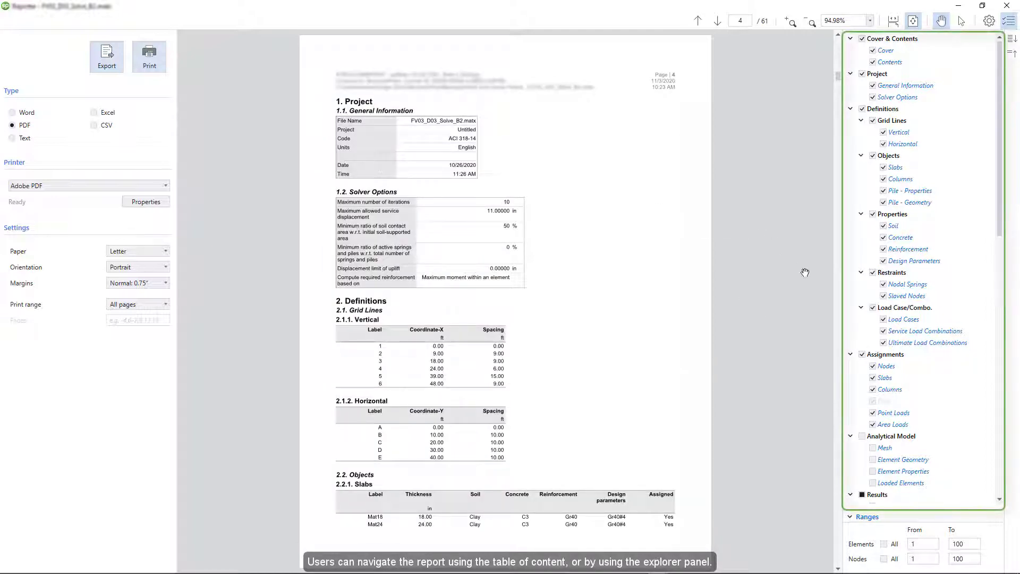
left_click(899, 274)
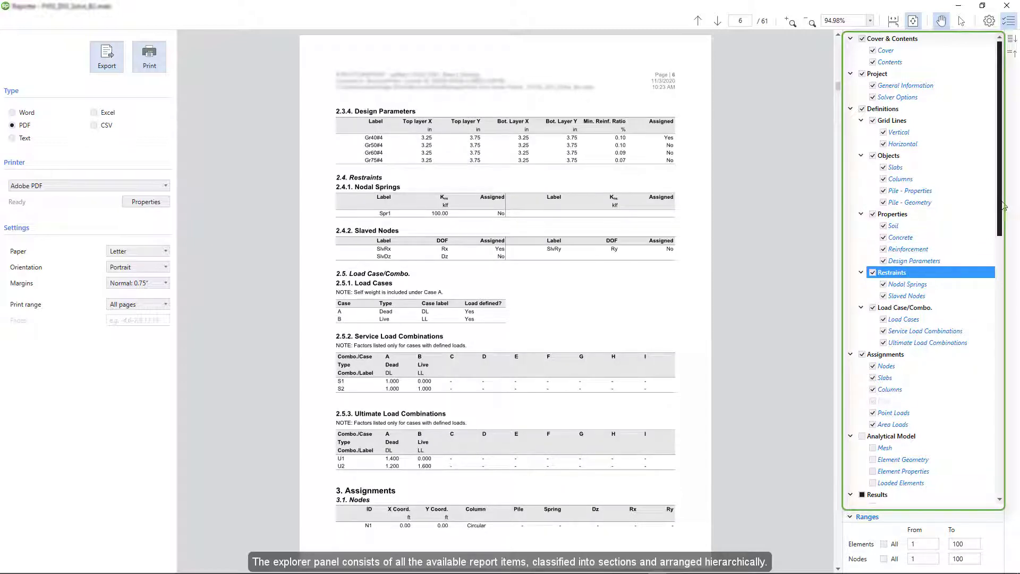
left_click_drag(1003, 206, 1004, 483)
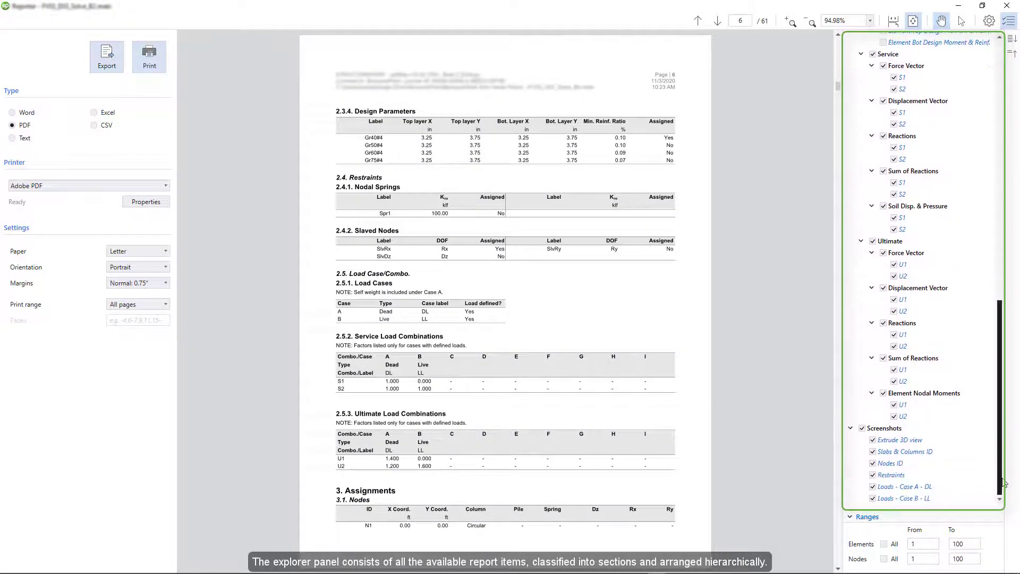
left_click(924, 440)
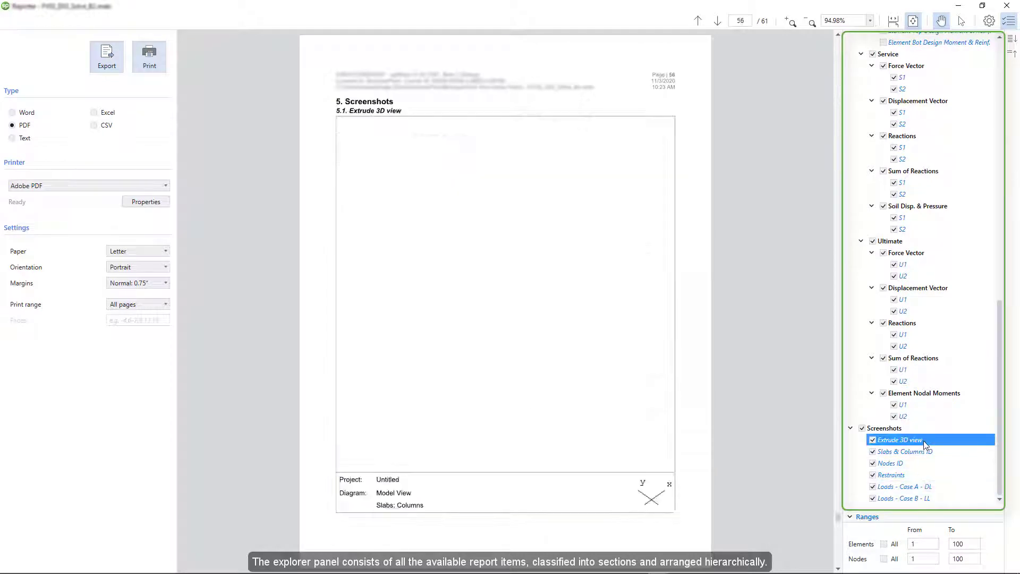
left_click(939, 498)
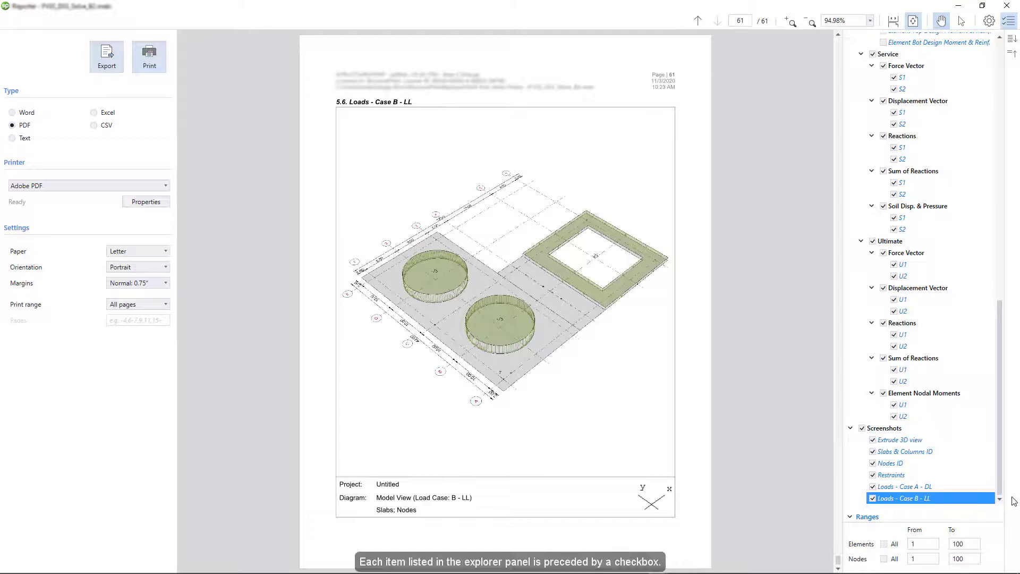
Include nodal displacements and element top and bottom design moments and reinforcement in the report.
left_click_drag(1005, 484, 1007, 350)
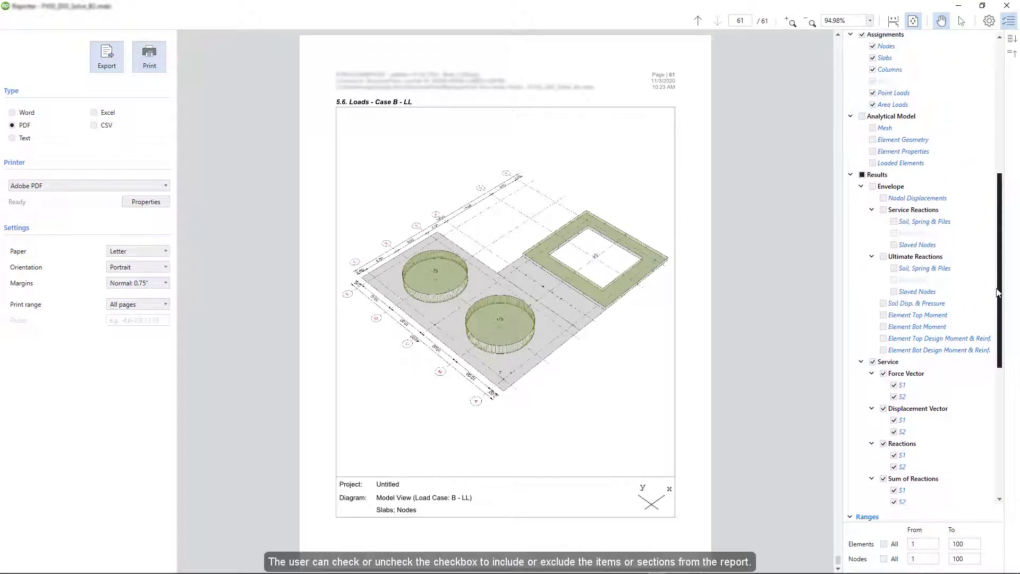
left_click(883, 198)
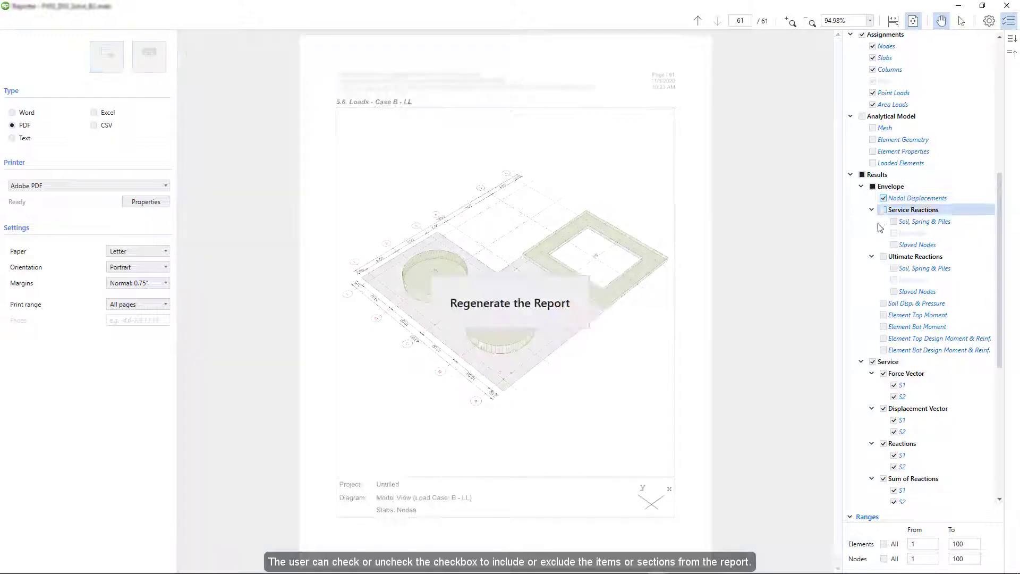
left_click(883, 338)
left_click(884, 350)
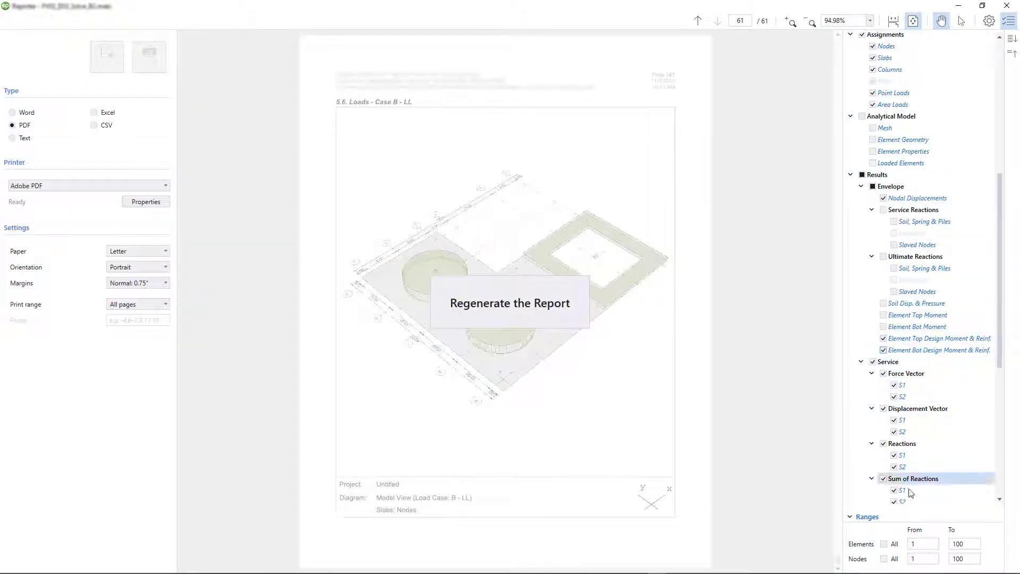
Limit the report to elements 75–85 and nodes 20–30, then regenerate it.
left_click(924, 542)
type("75")
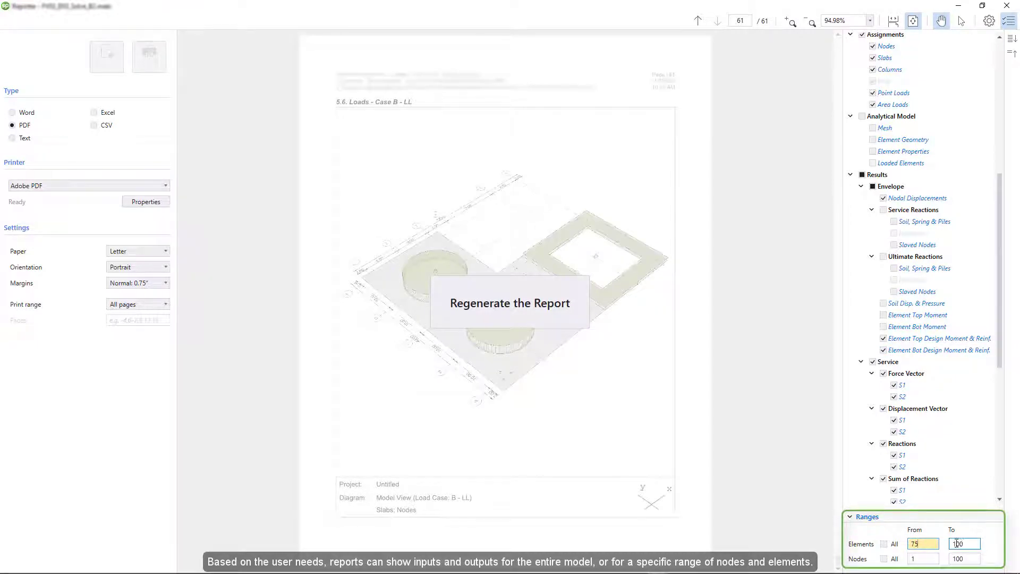
left_click(963, 544)
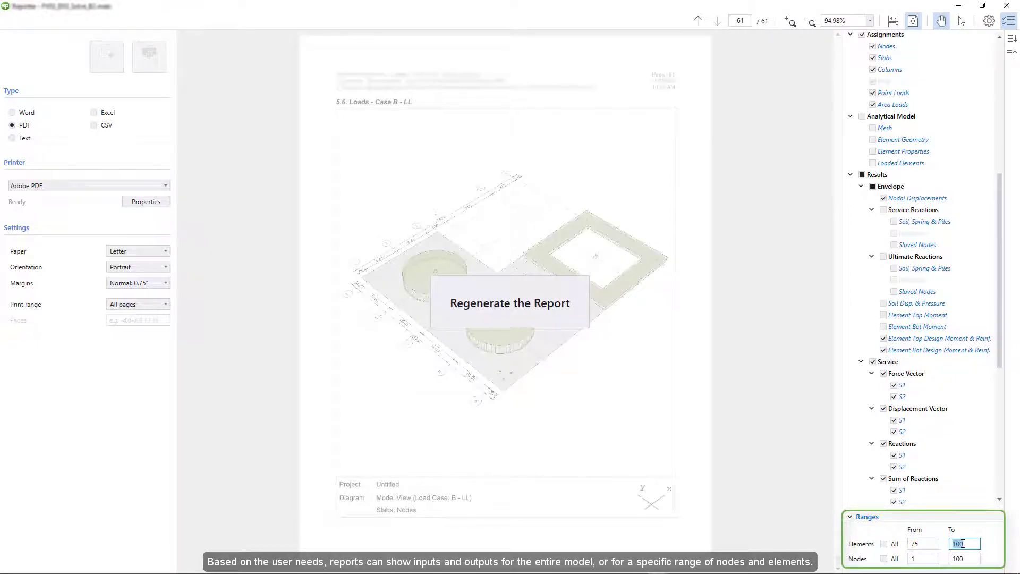
type("85")
left_click(930, 558)
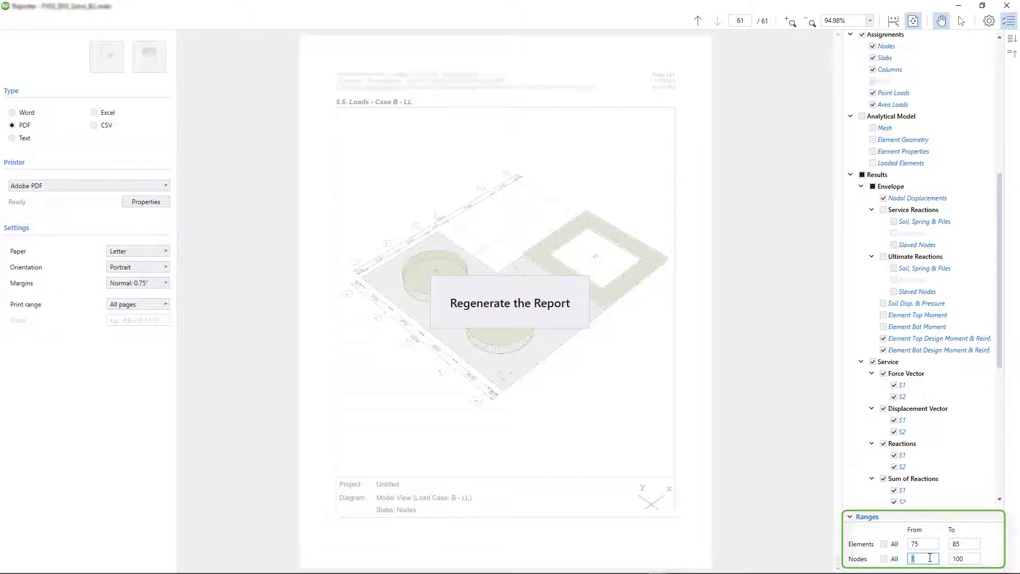
type("20")
left_click(962, 558)
type("30")
left_click(572, 322)
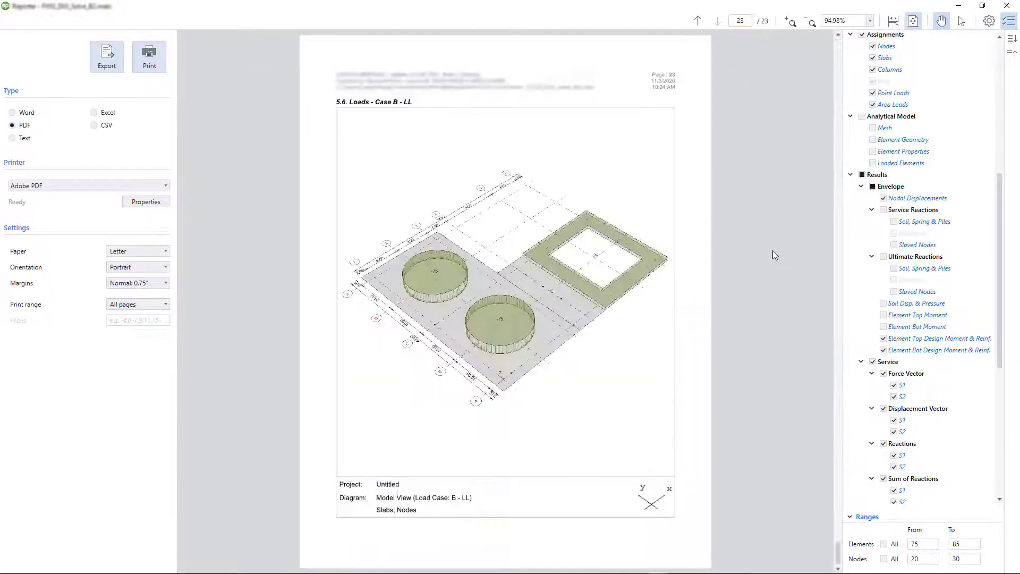
Go to the nodal displacement envelopes on page 8 and select Adobe PDF as the printer.
left_click(915, 198)
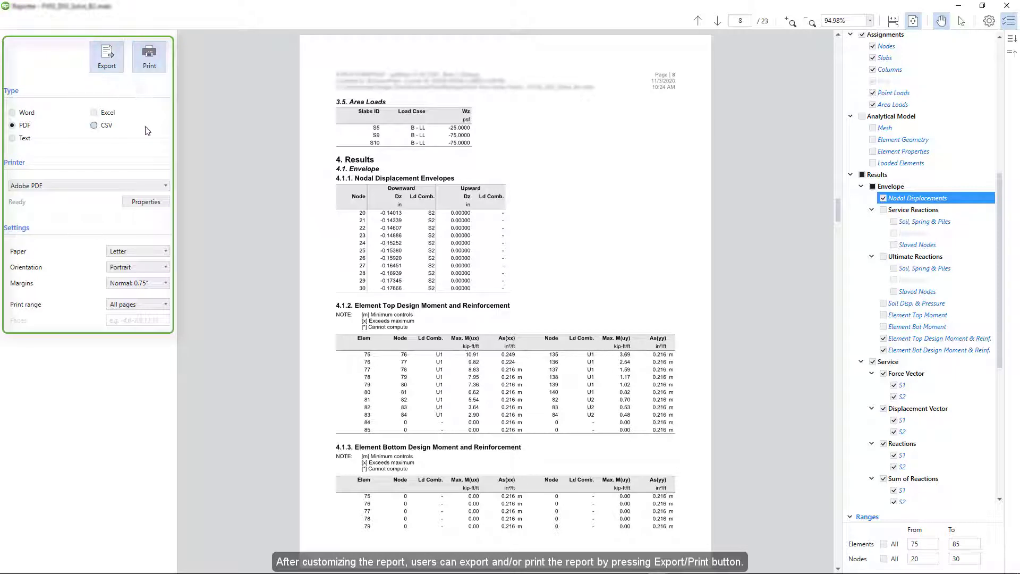
left_click(165, 186)
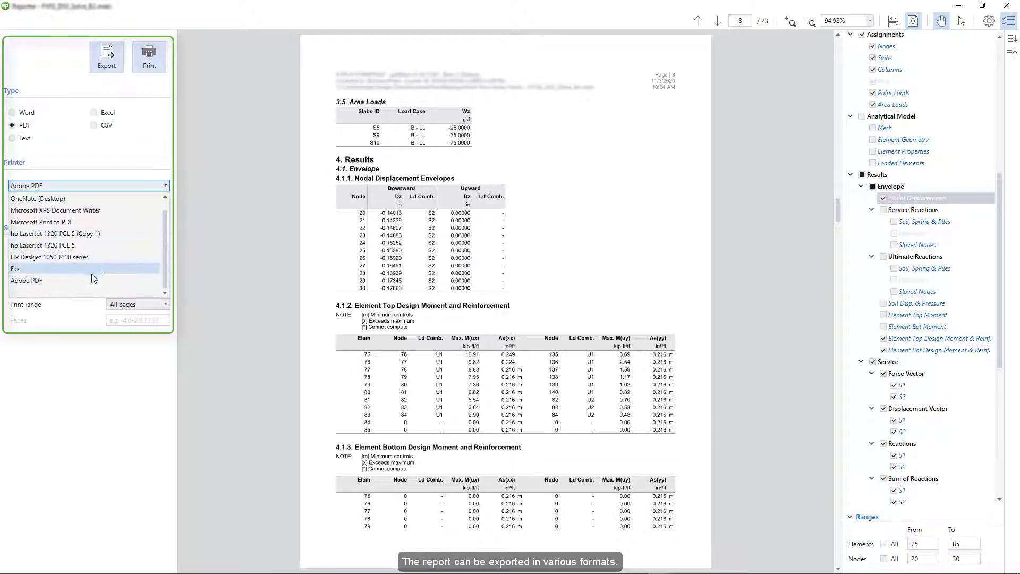
left_click(98, 281)
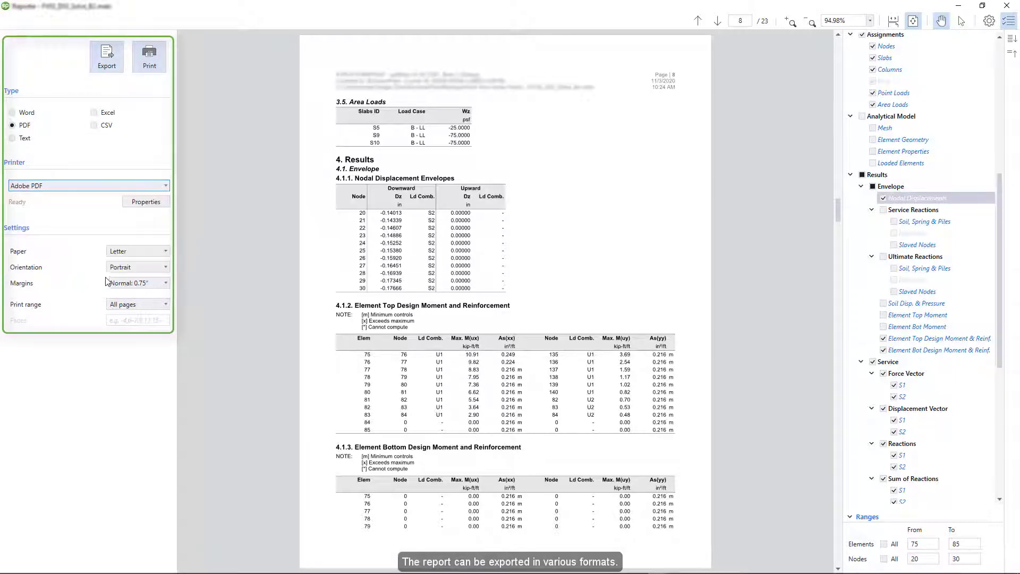
Close the Reporter and show the contour model in 3D with grid lines hidden.
left_click(1003, 12)
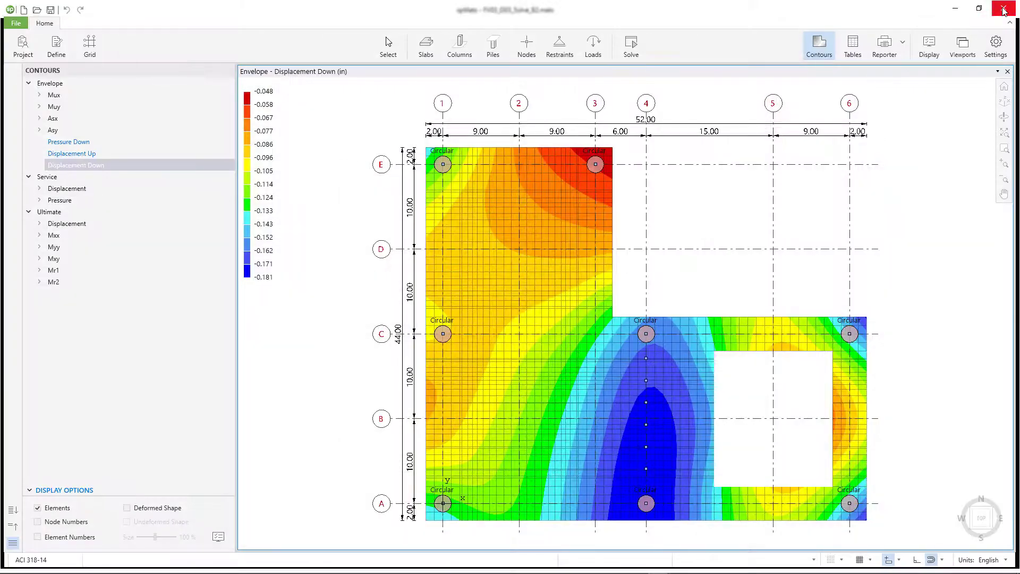
left_click(1005, 101)
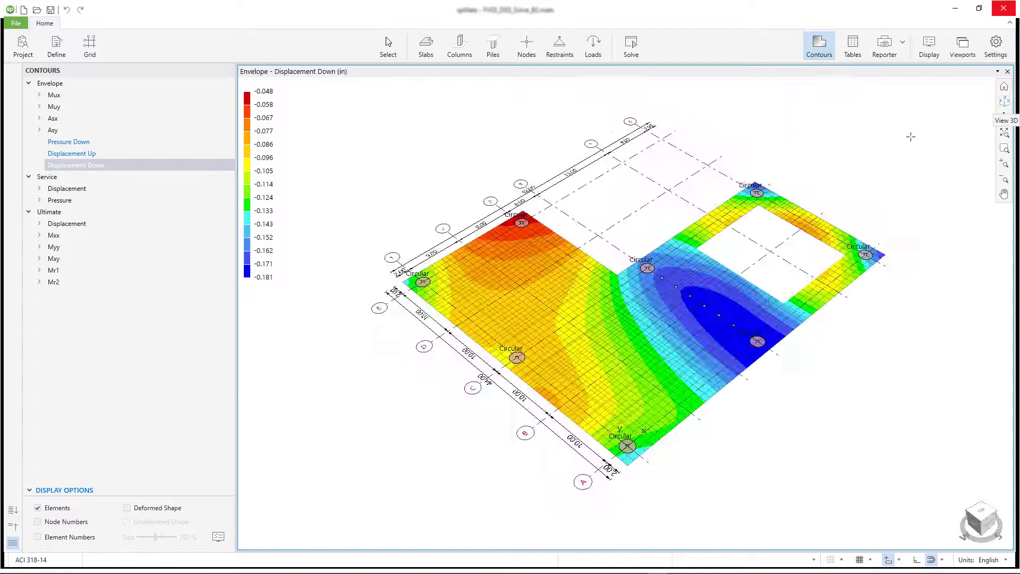
left_click(219, 537)
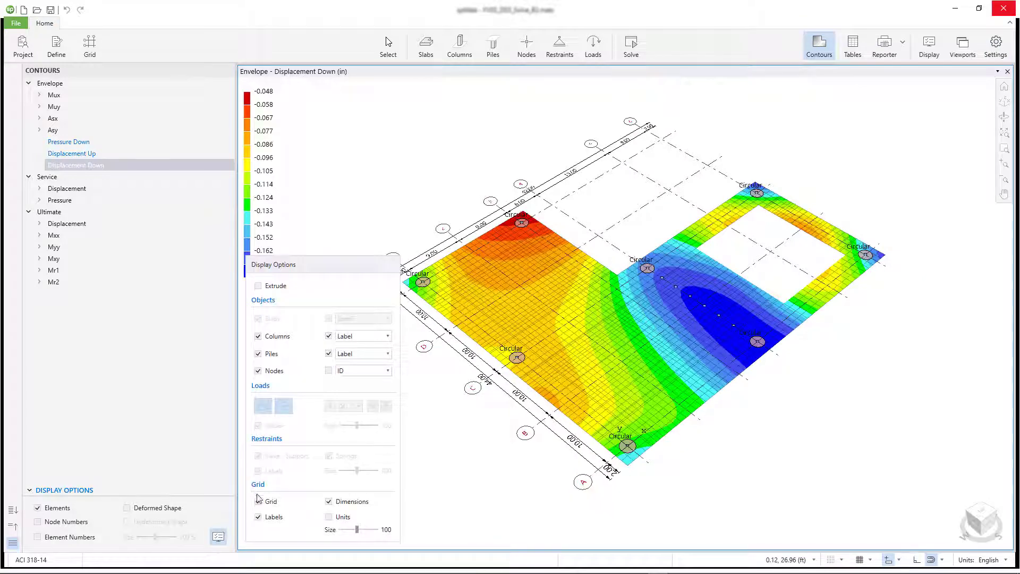
left_click(259, 500)
left_click(444, 458)
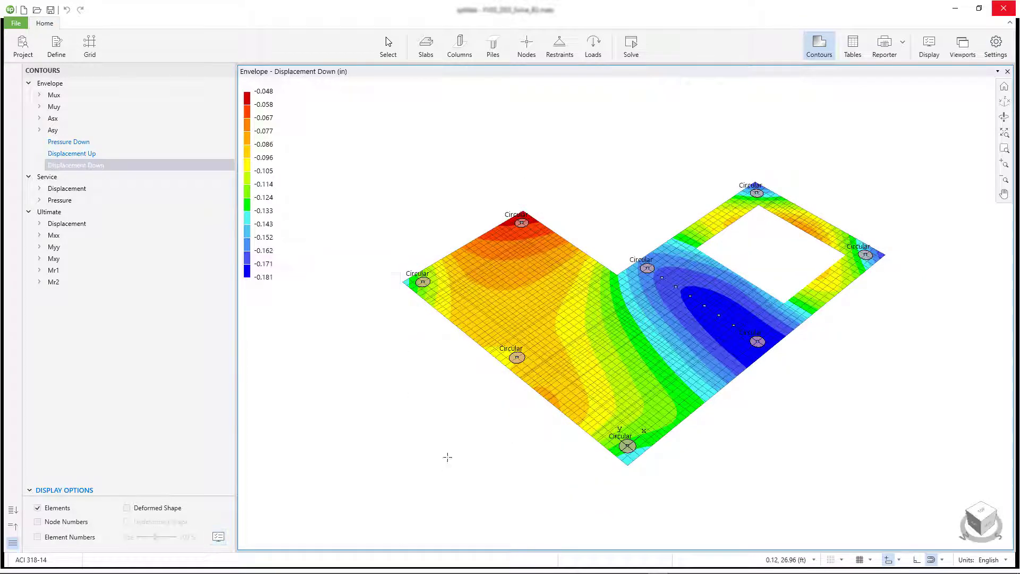
Zoom to extents and display the slab's deformed shape without element mesh lines.
left_click(1005, 105)
left_click(37, 508)
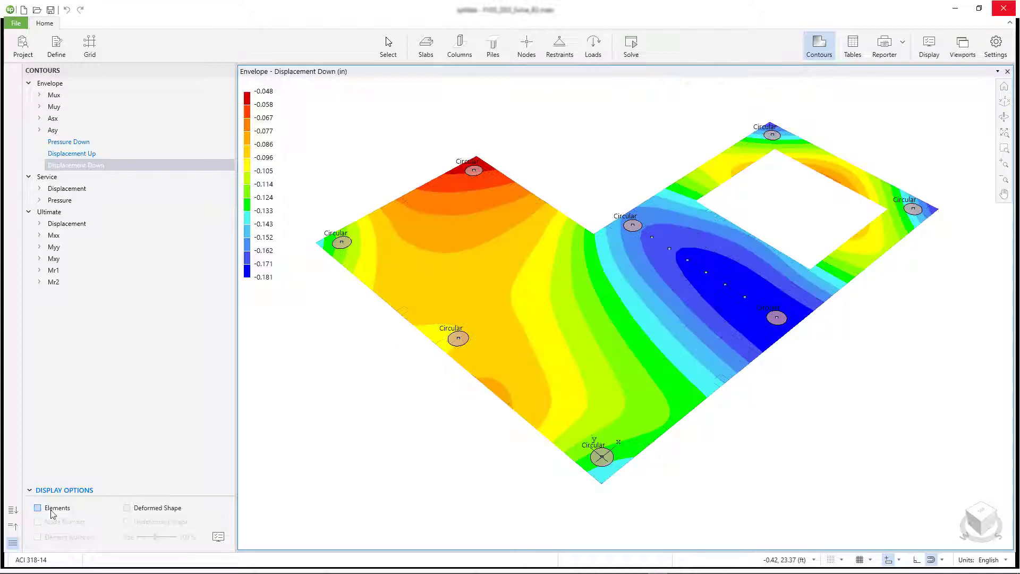
left_click(127, 507)
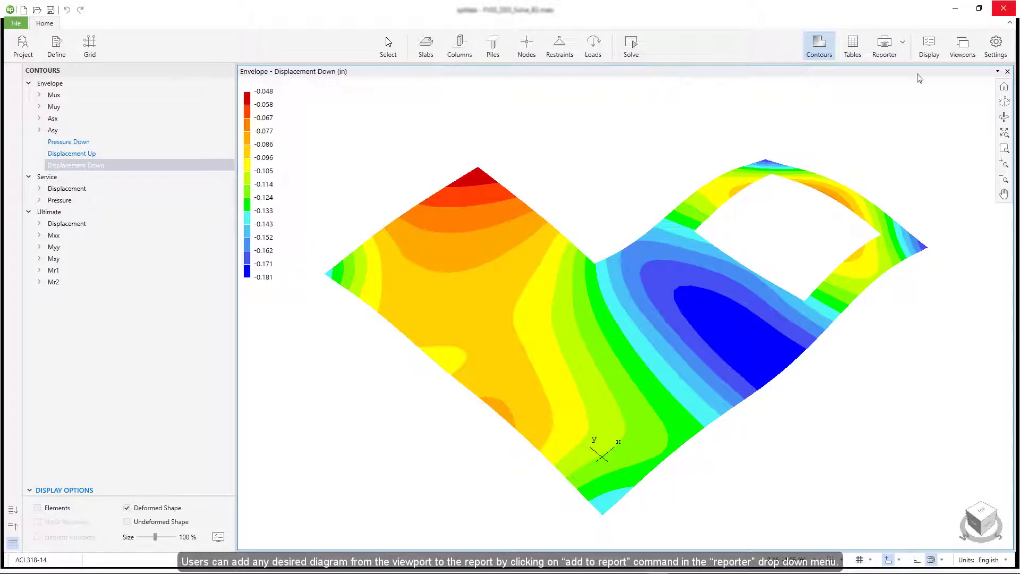
Add the deformed Displacement Down contour diagram to the report via the view's shortcut menu.
left_click(903, 43)
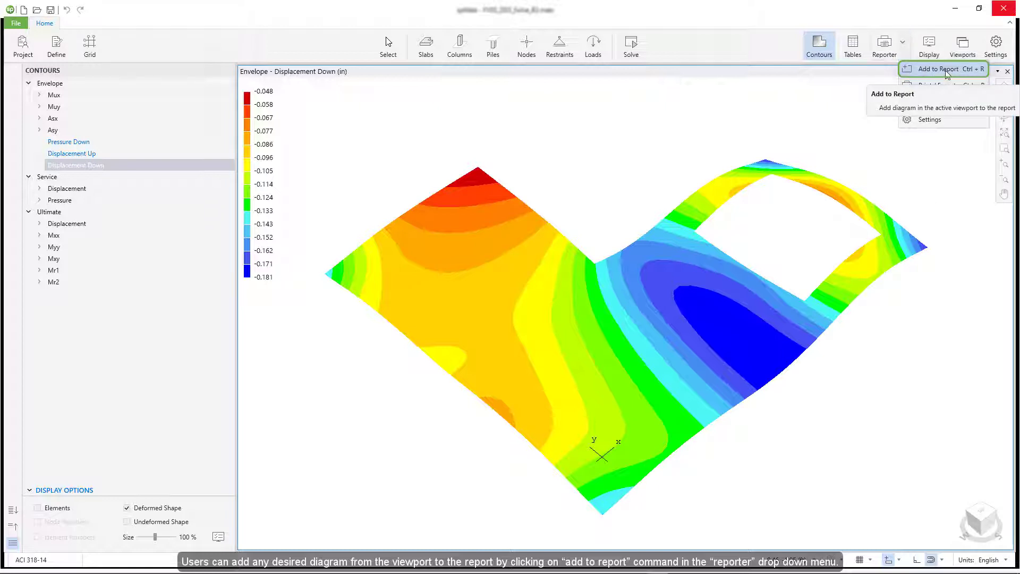
left_click(840, 351)
right_click(838, 352)
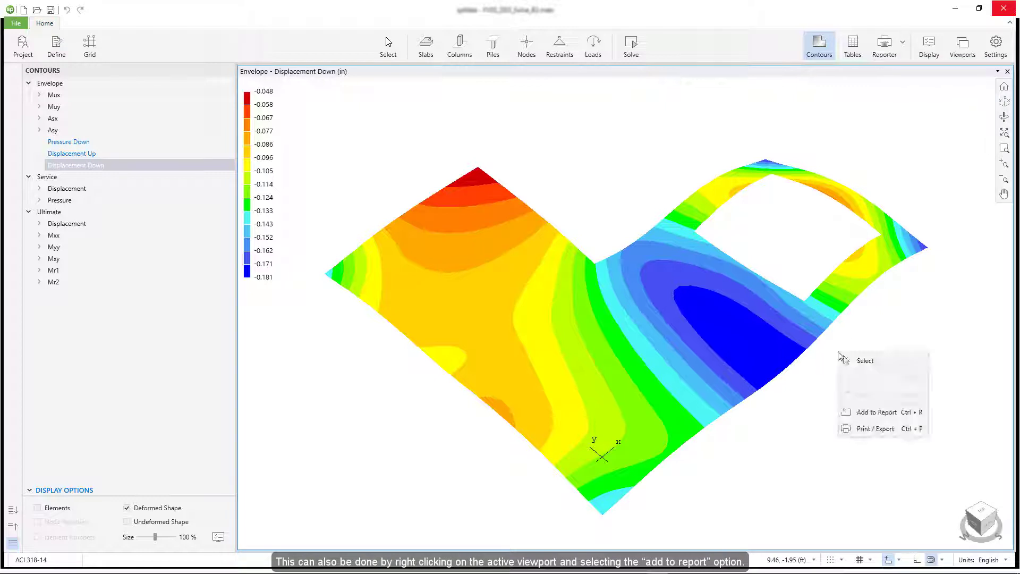
left_click(876, 414)
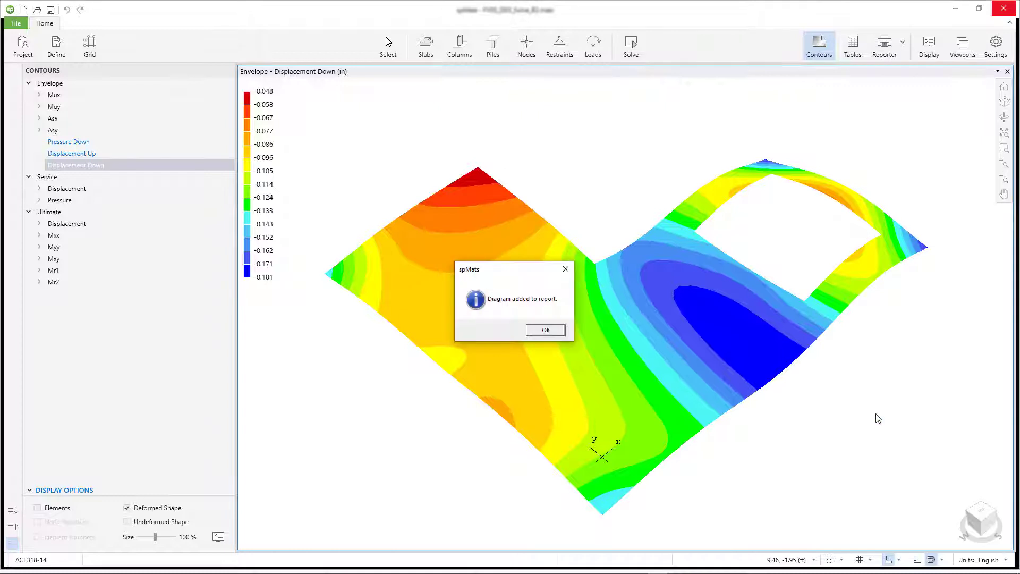
key("Return")
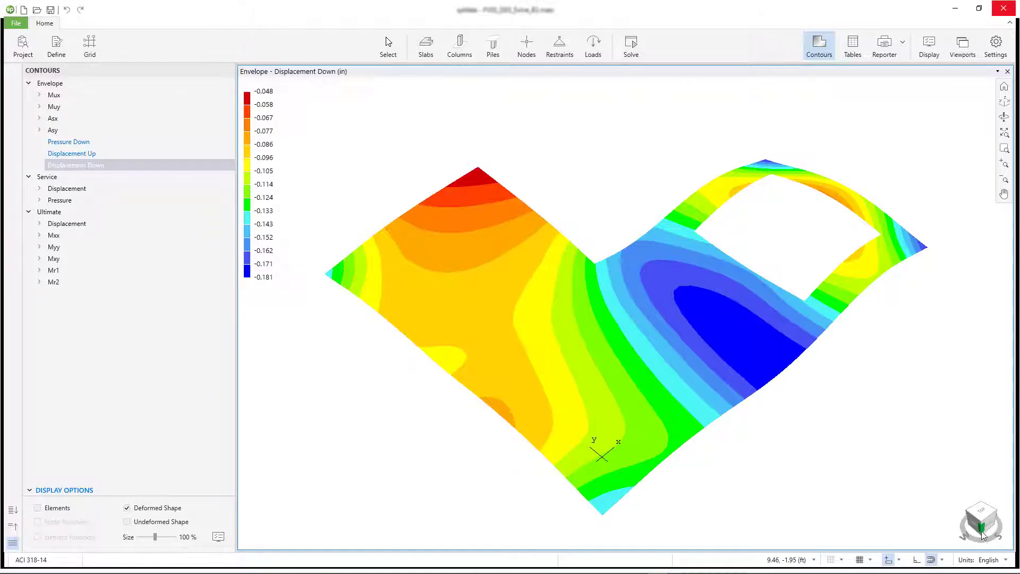
Rotate the view and redisplay the element mesh over the deformed Displacement Down contour.
left_click_drag(982, 538, 957, 522)
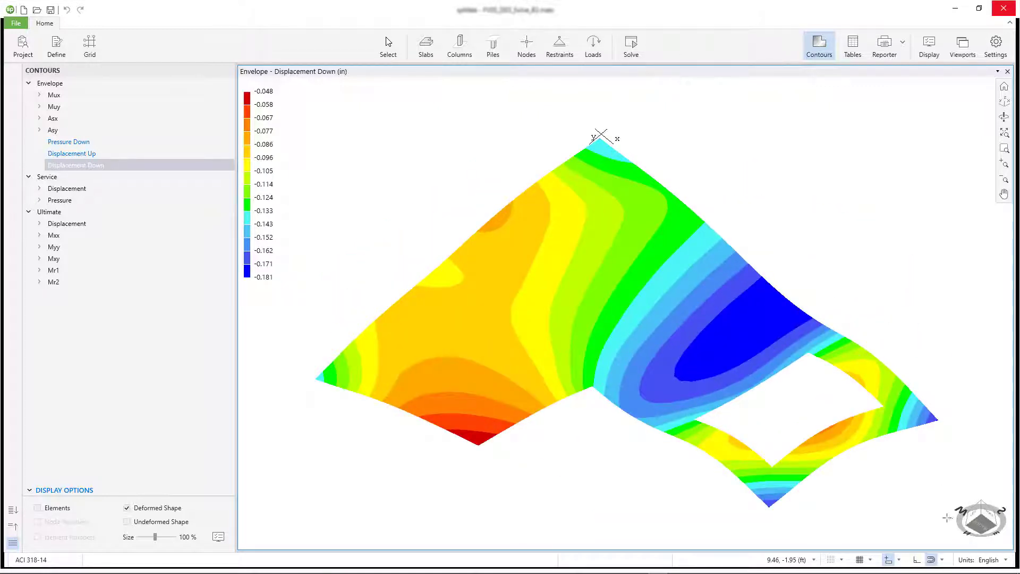
left_click(54, 508)
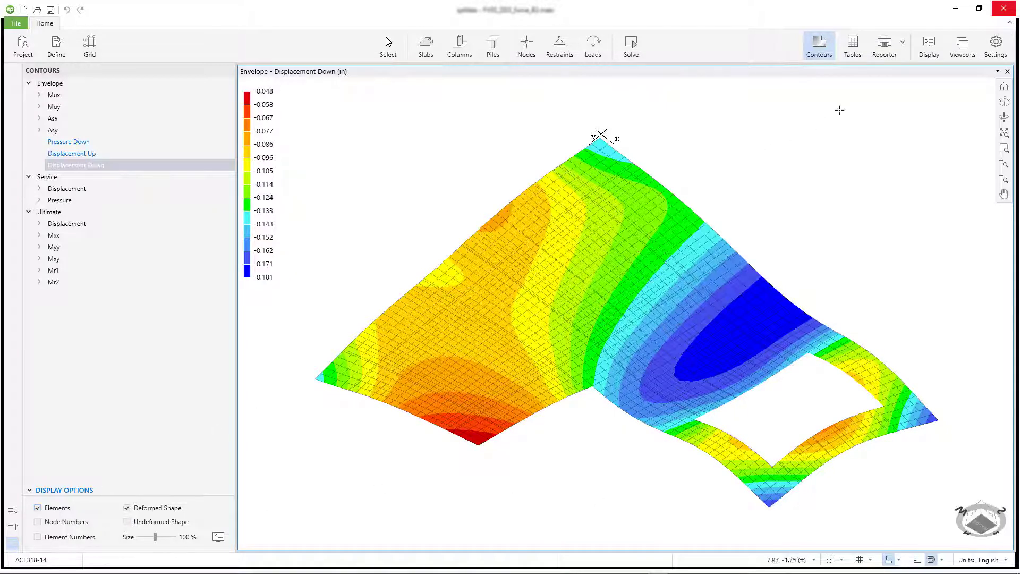
left_click(903, 42)
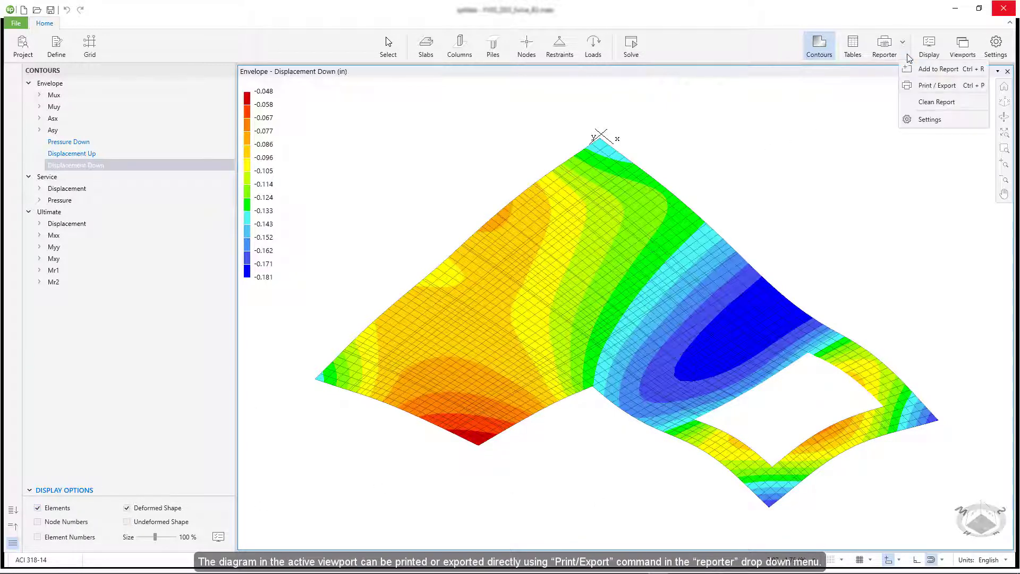
left_click(939, 87)
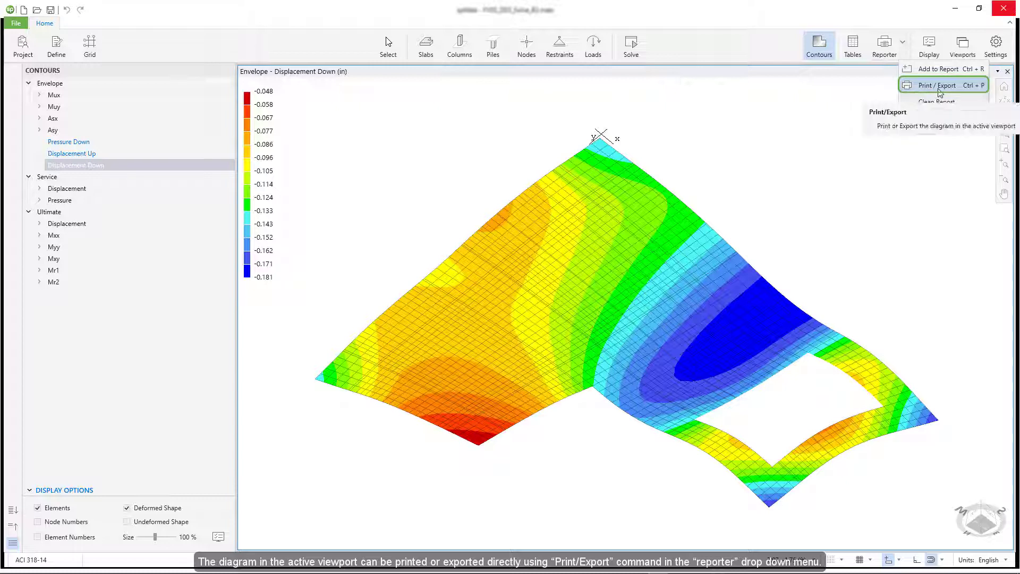
left_click(776, 182)
right_click(776, 179)
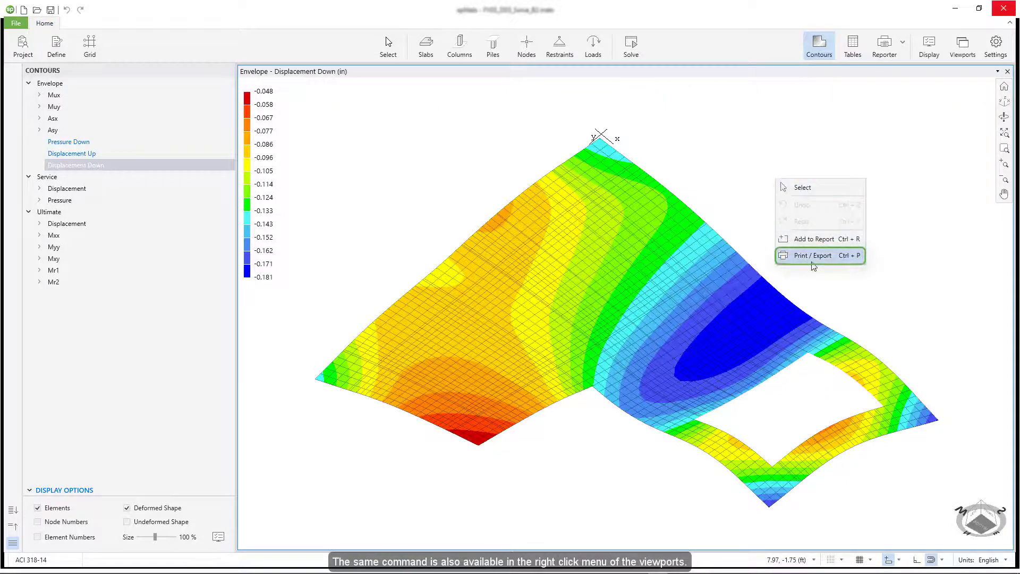
Export the meshed Displacement Down diagram to the report in Landscape orientation, fitted to page.
left_click(859, 262)
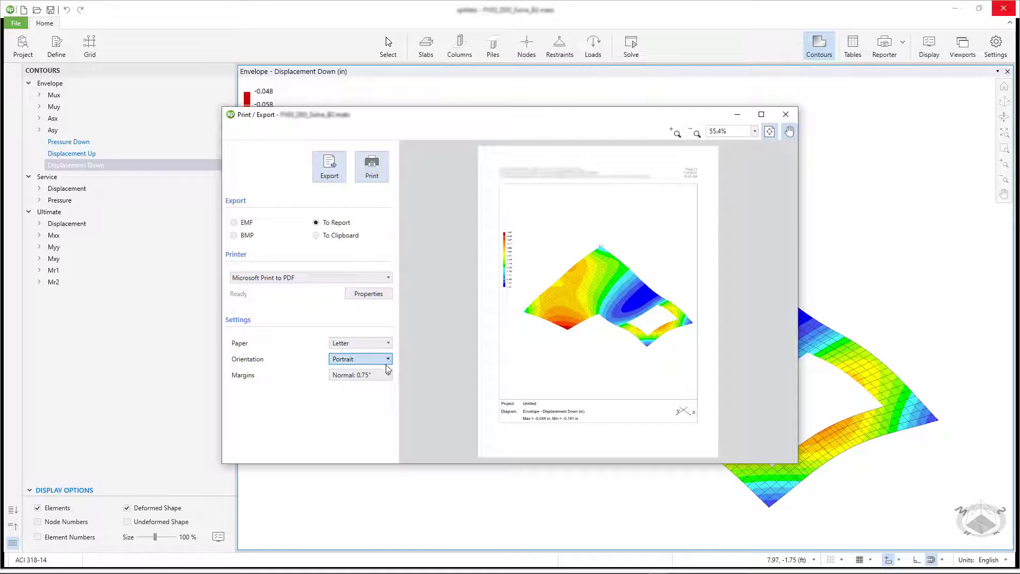
left_click(360, 360)
left_click(351, 383)
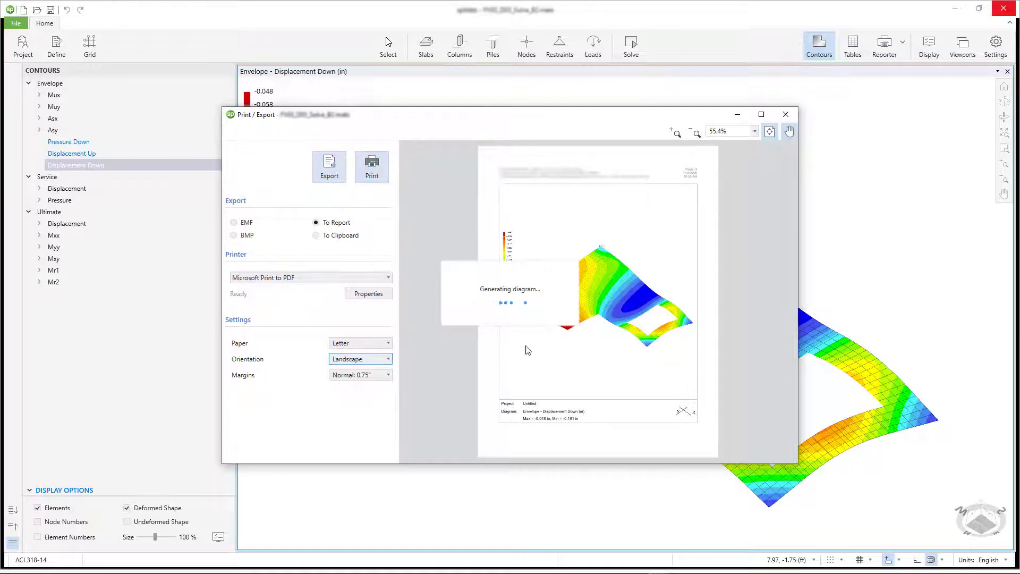
left_click(770, 131)
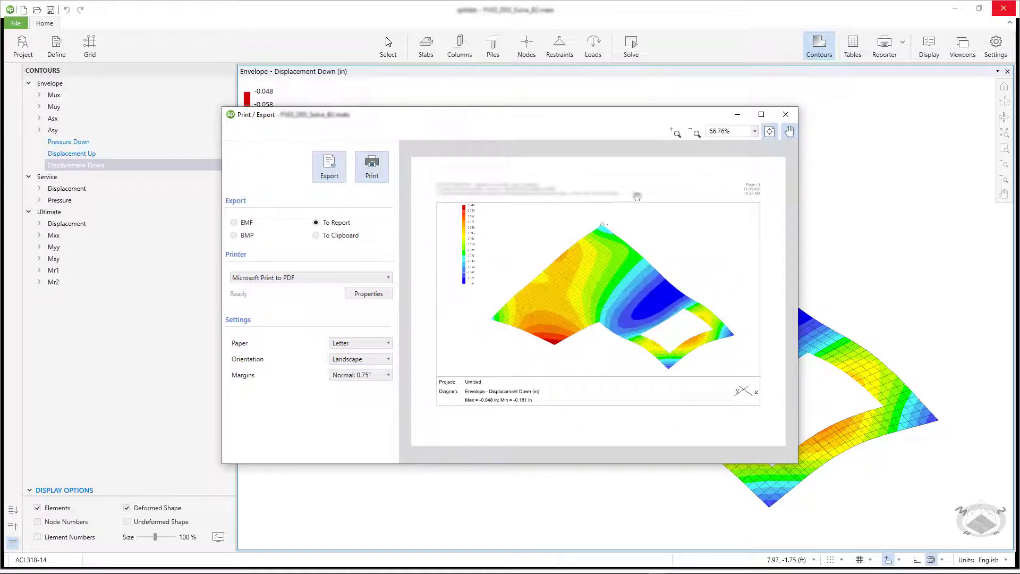
left_click(340, 176)
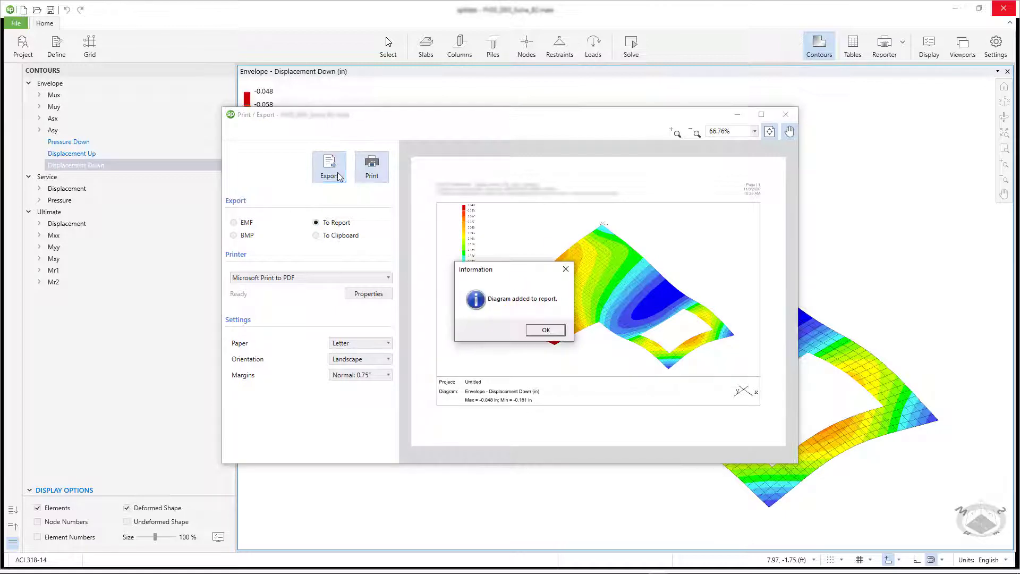
key("Return")
left_click(786, 114)
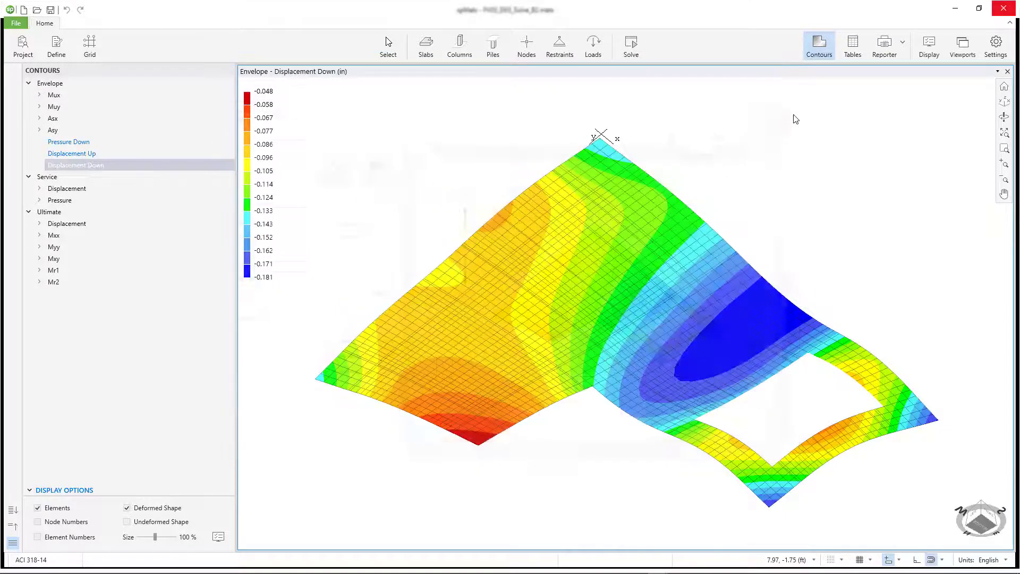
left_click(888, 55)
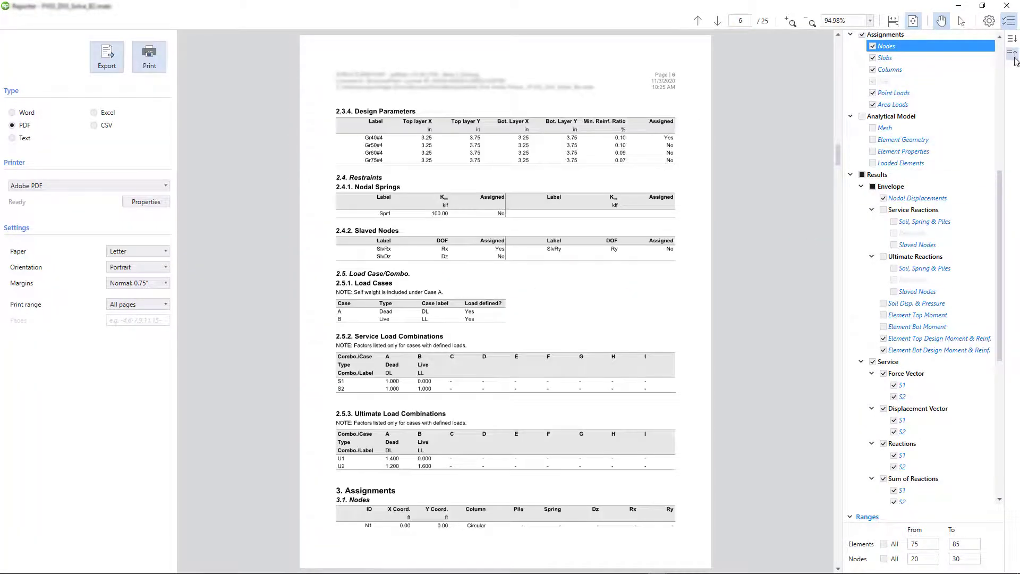
left_click(1013, 55)
left_click(851, 109)
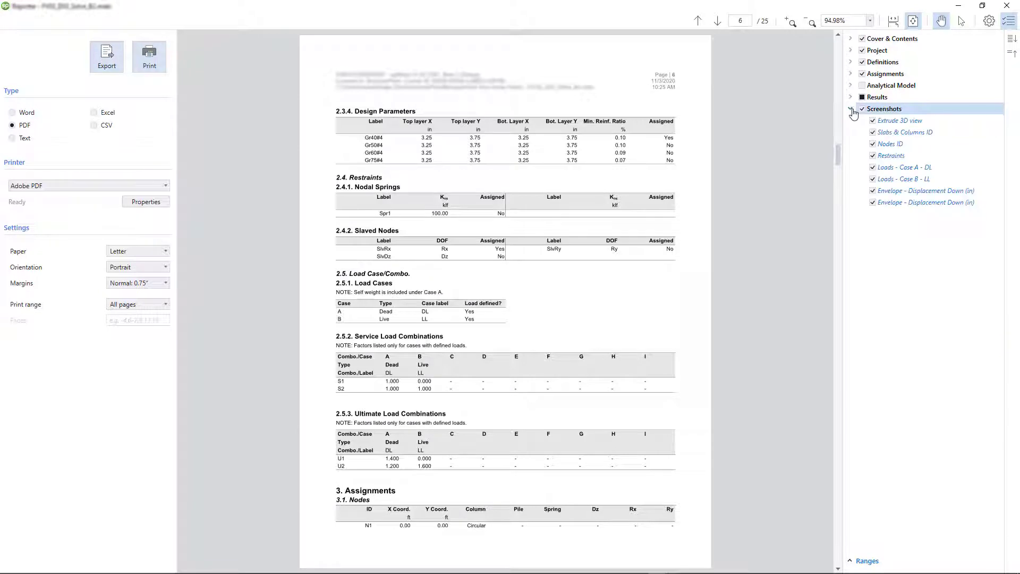
left_click(986, 193)
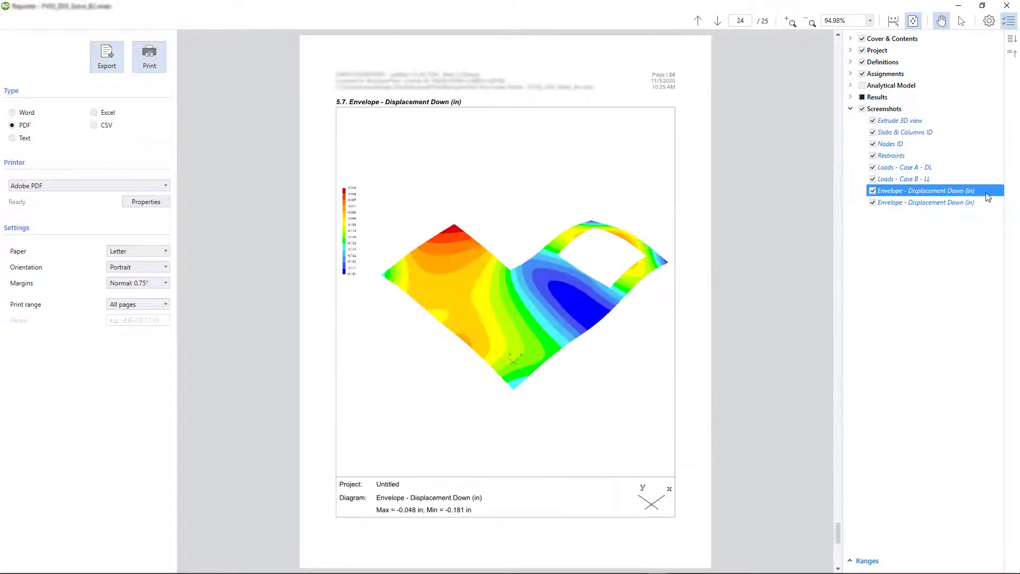
left_click(986, 205)
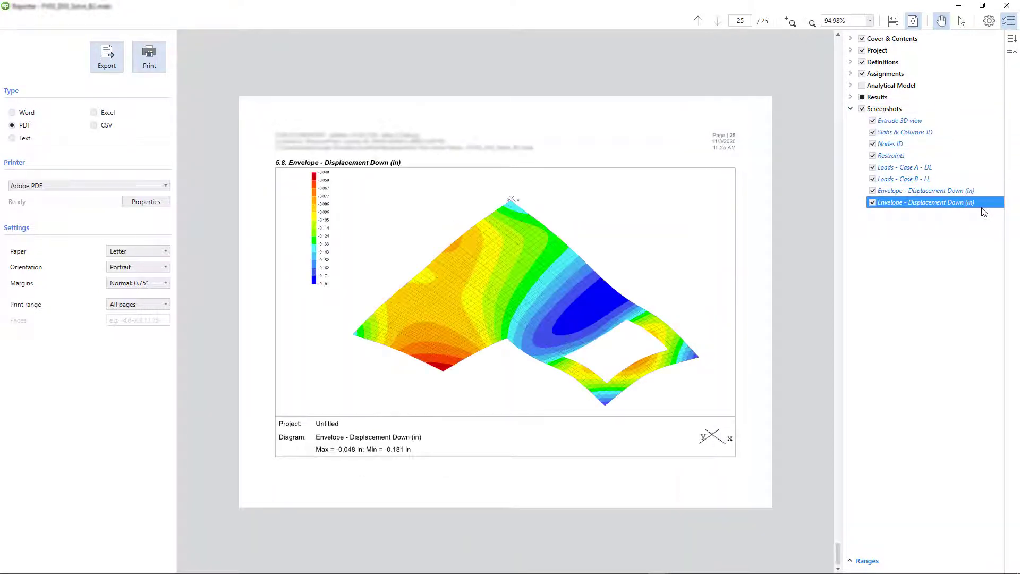
left_click(1007, 6)
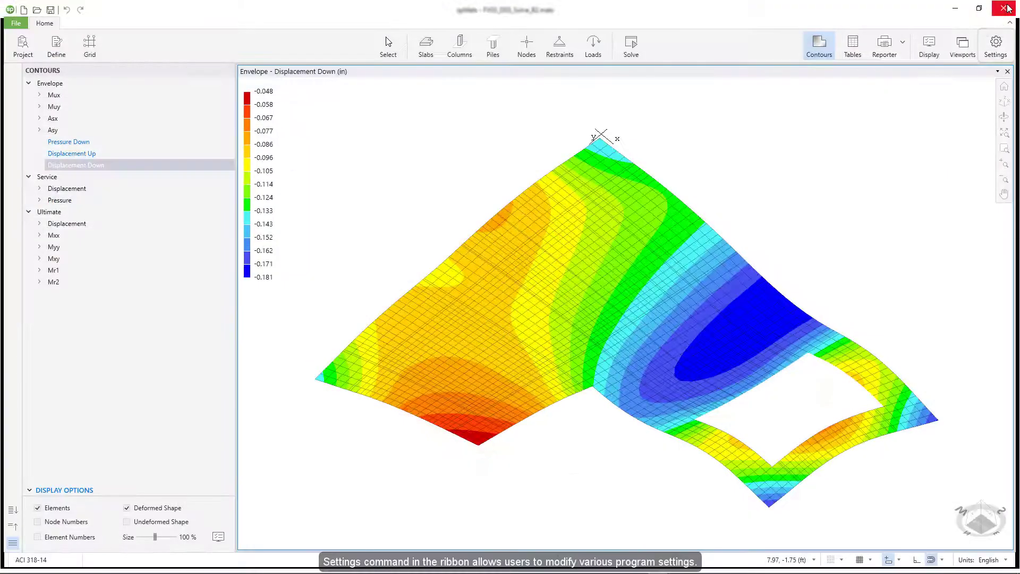
left_click(997, 53)
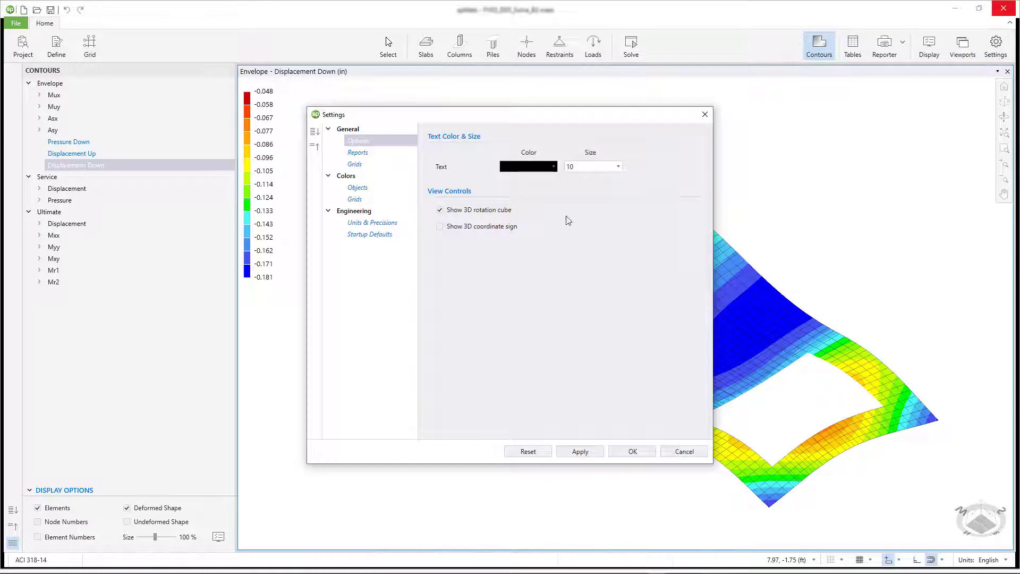
left_click(375, 152)
left_click(366, 166)
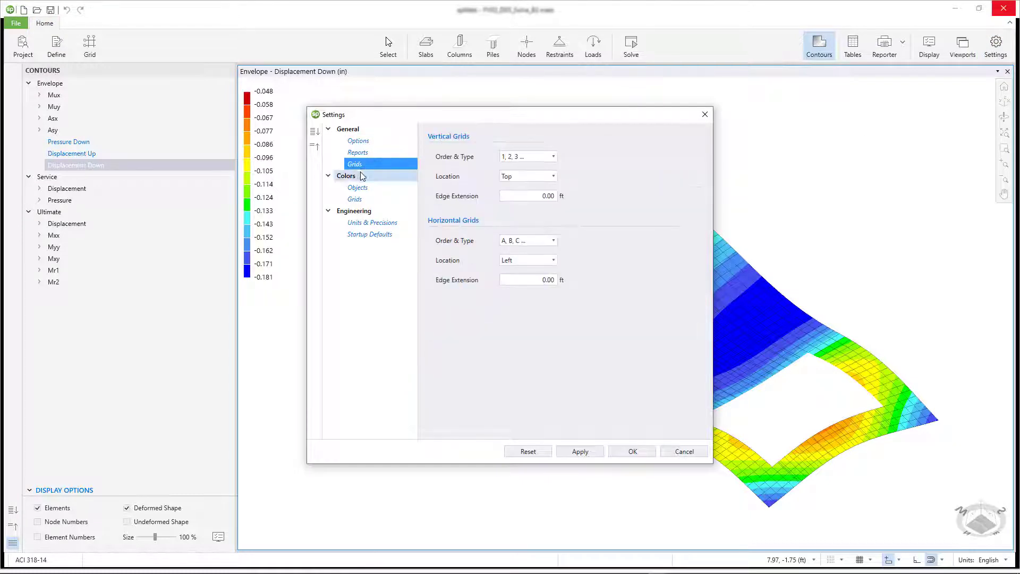
left_click(358, 188)
left_click(360, 199)
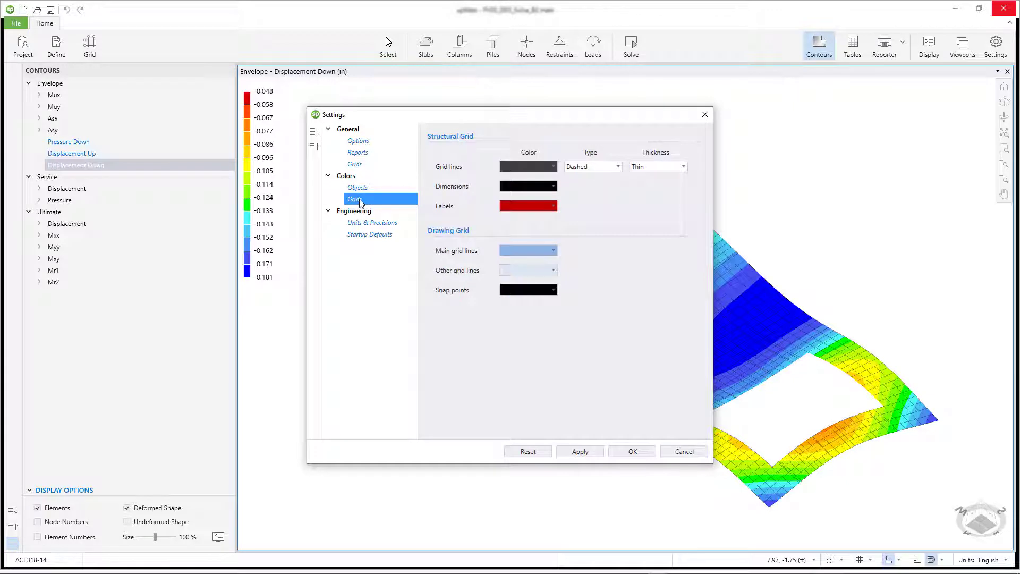
left_click(368, 223)
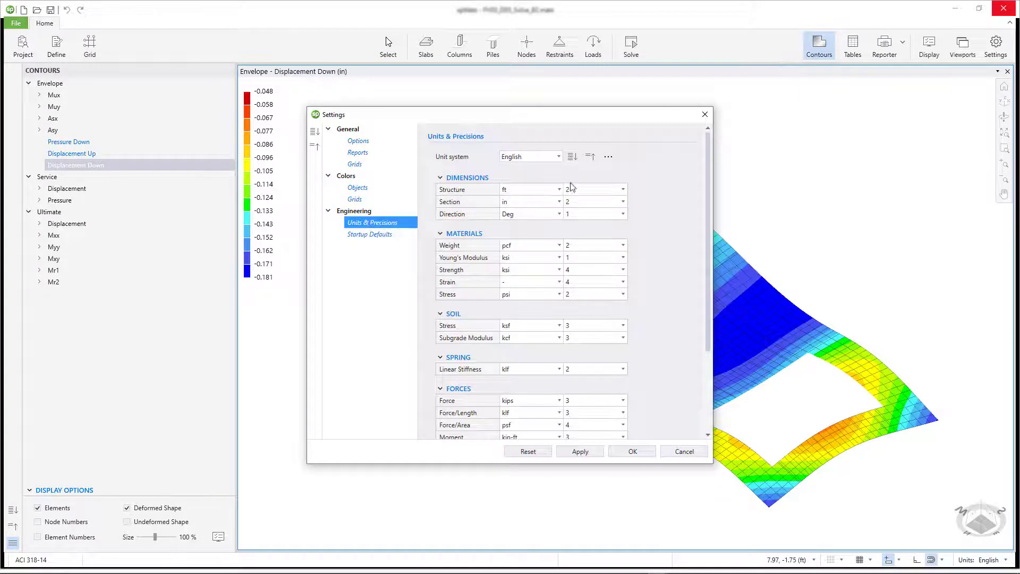
left_click(609, 157)
left_click(616, 159)
left_click(558, 157)
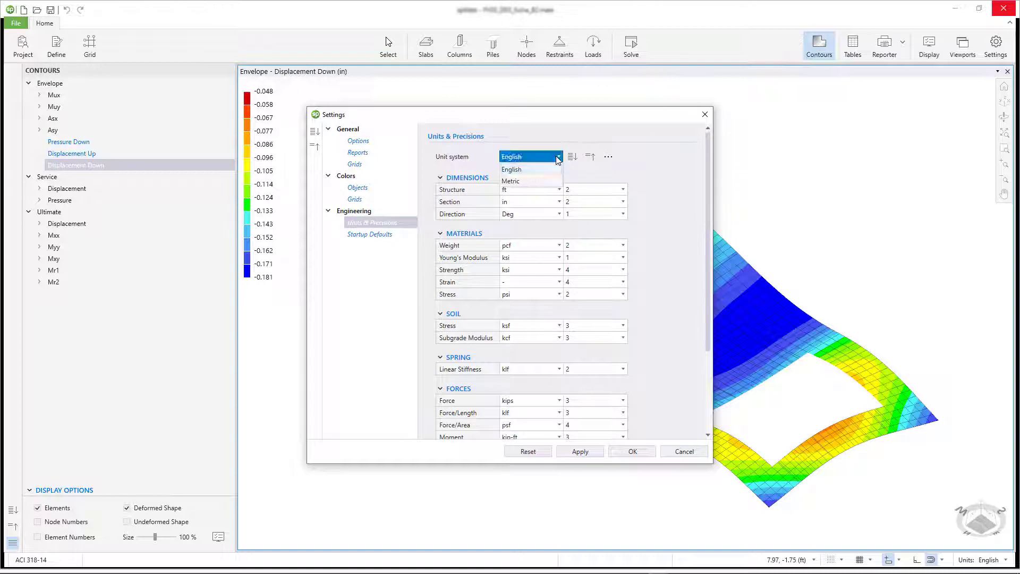
left_click(512, 169)
scroll(526, 300, "down", 3)
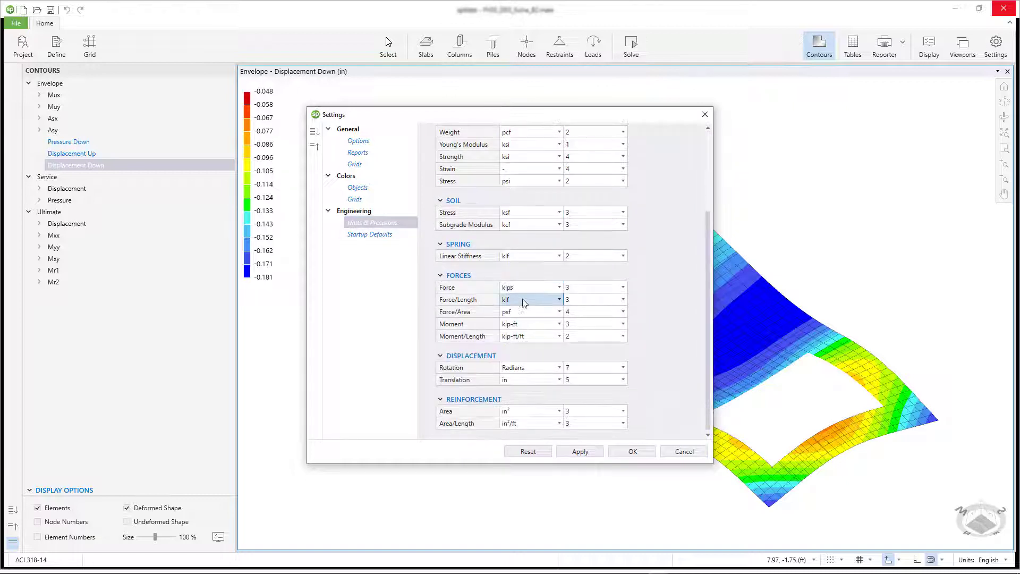
left_click(382, 236)
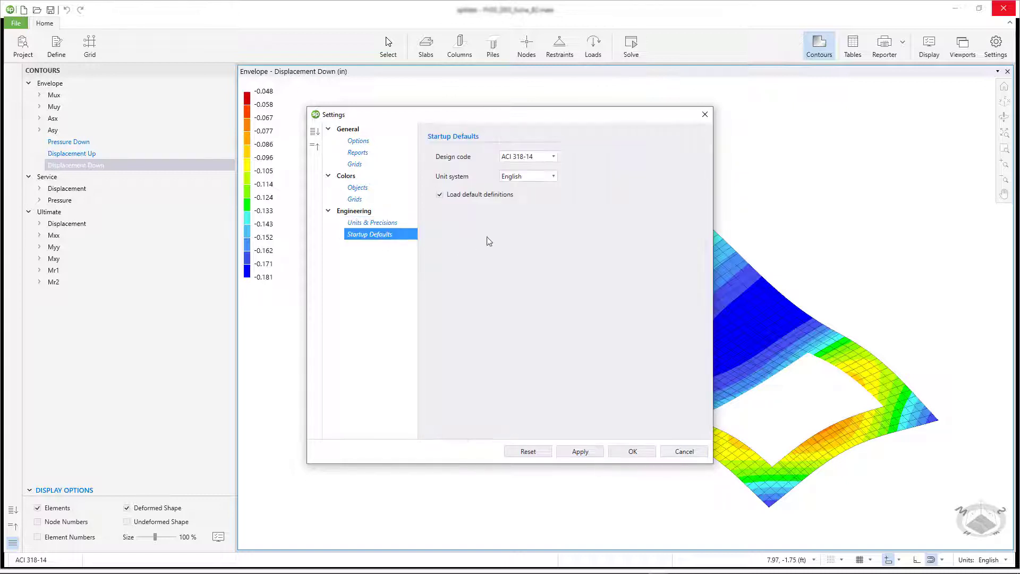
left_click(552, 156)
left_click(597, 255)
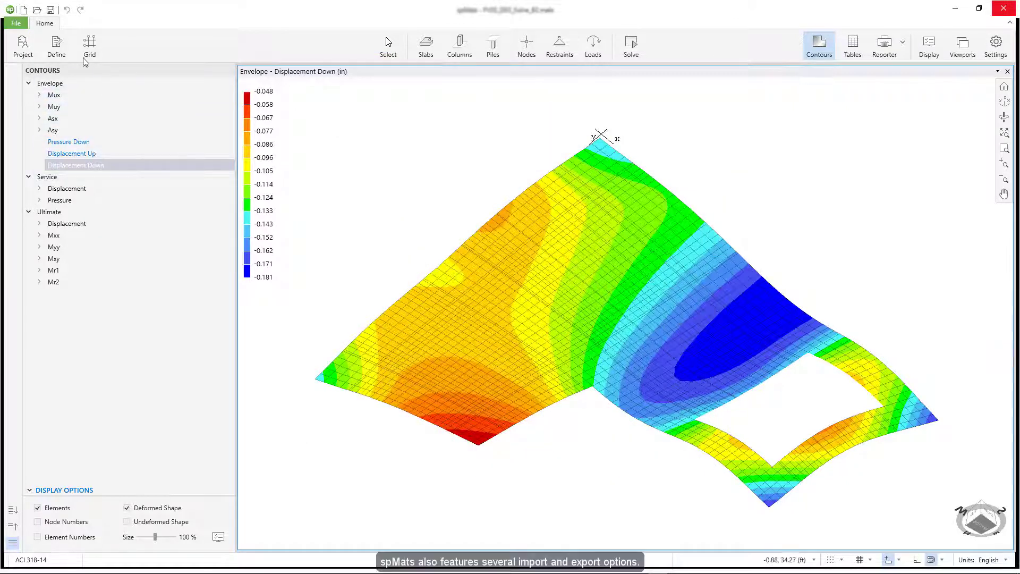
Open the File page and look through the Import and Export submenus.
left_click(20, 24)
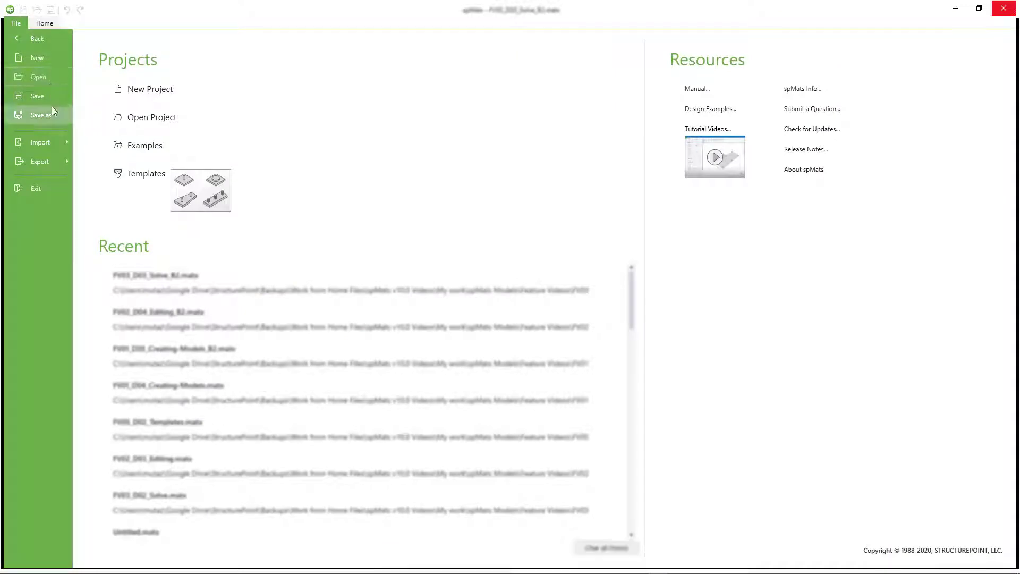
left_click(50, 144)
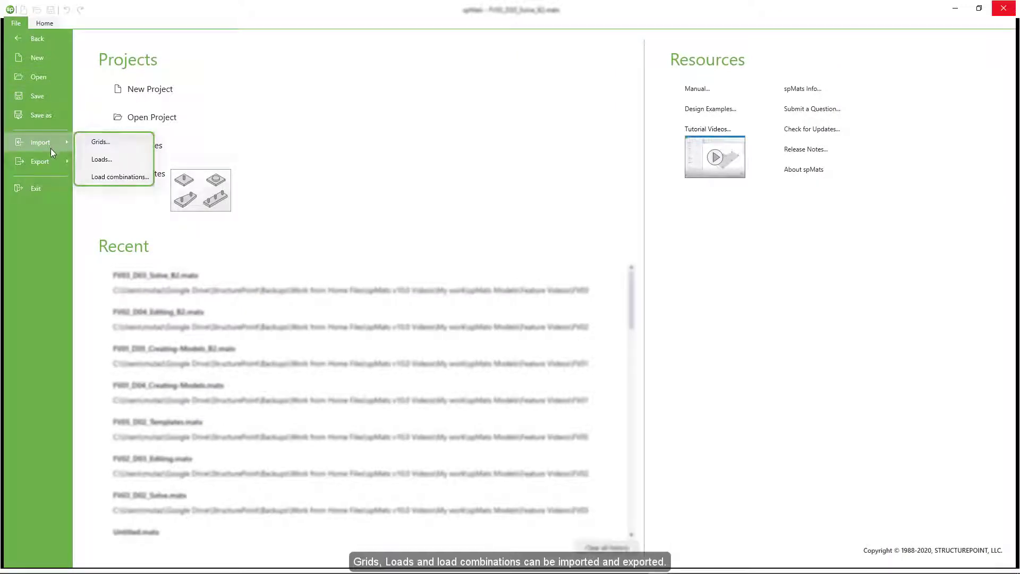
mouse_move(52, 164)
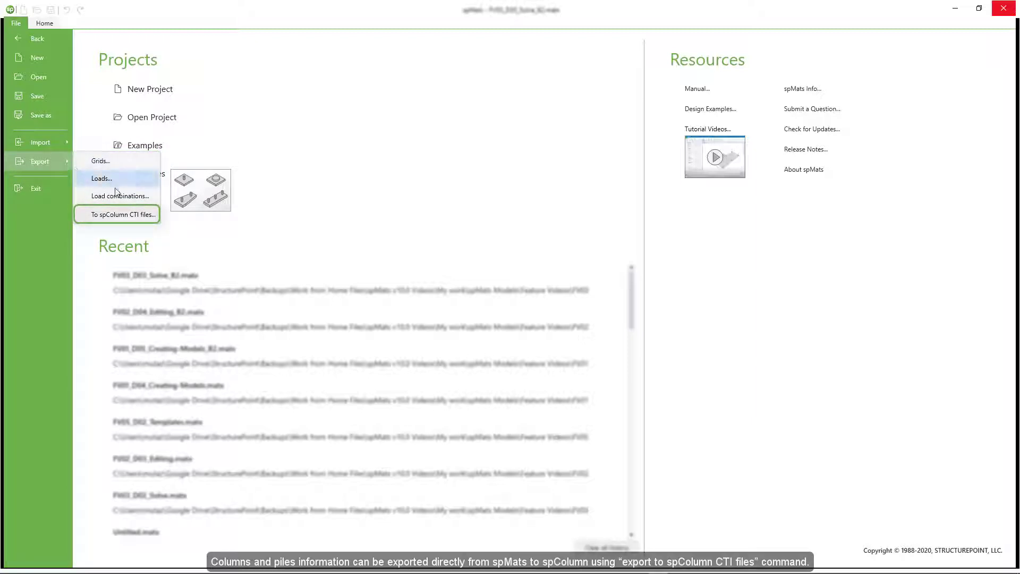
Export columns and piles to 8 spColumn CTI files using Investigation, 5 ksi and 60 ksi settings.
left_click(134, 214)
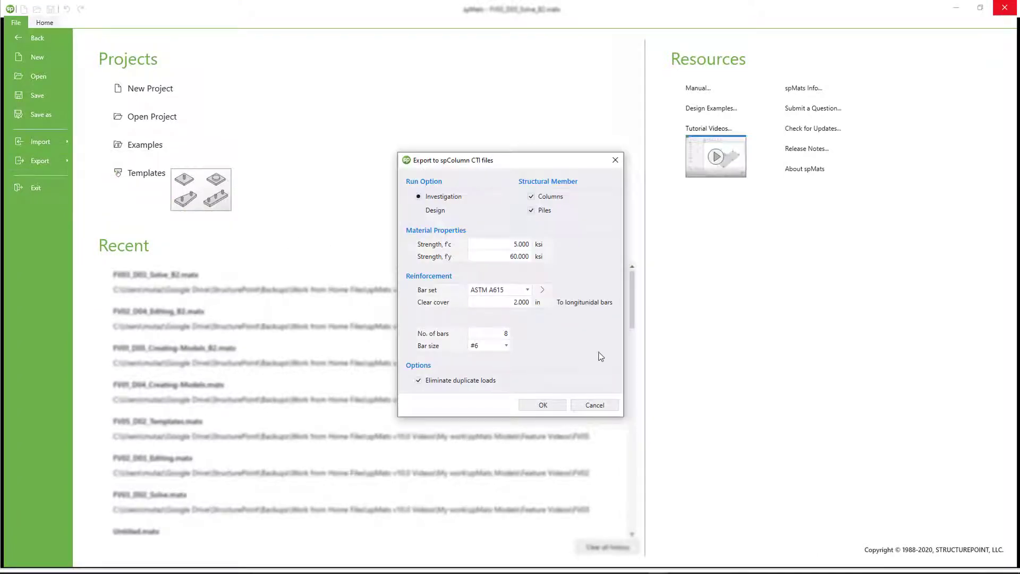
left_click(539, 408)
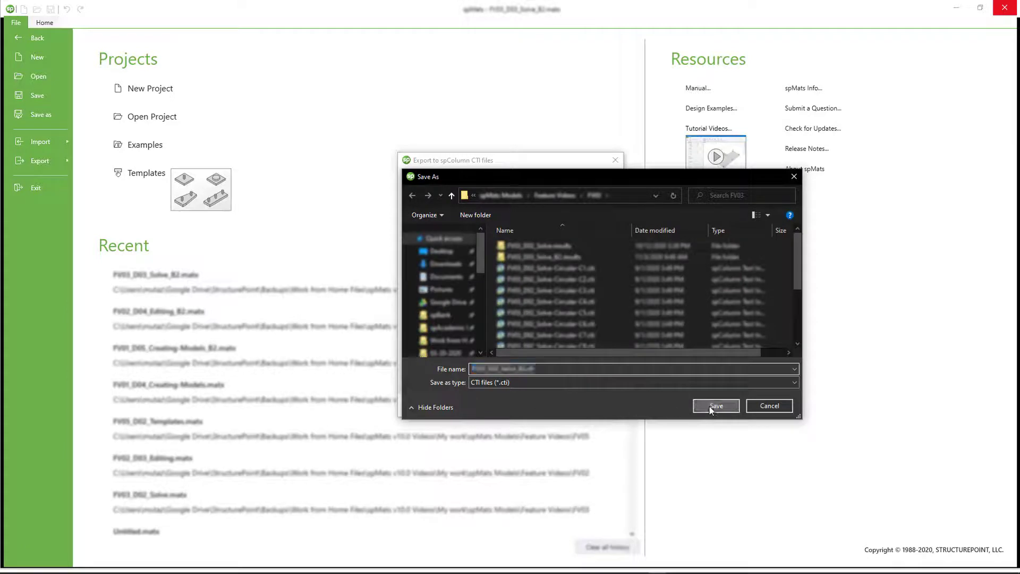
left_click(716, 406)
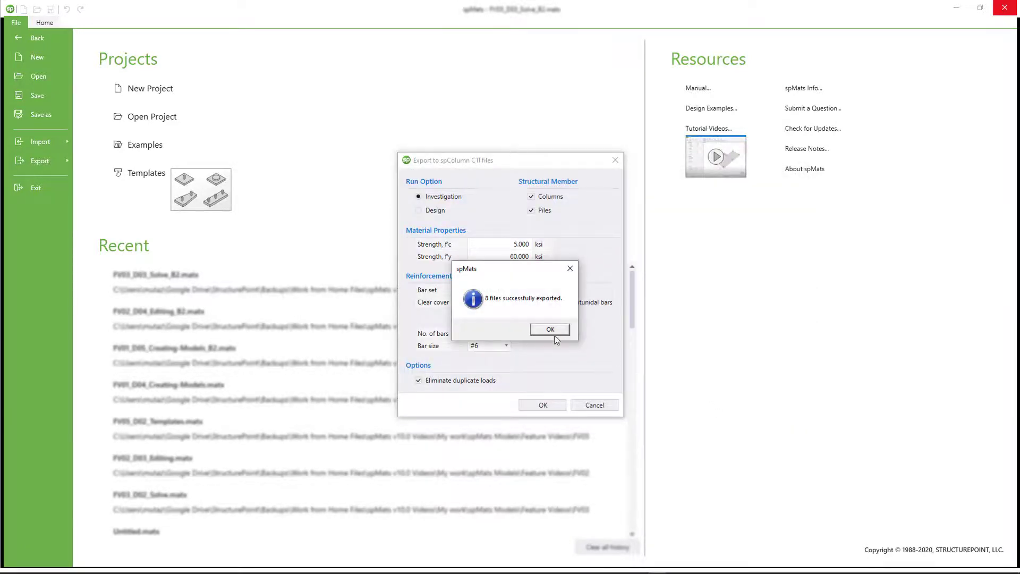